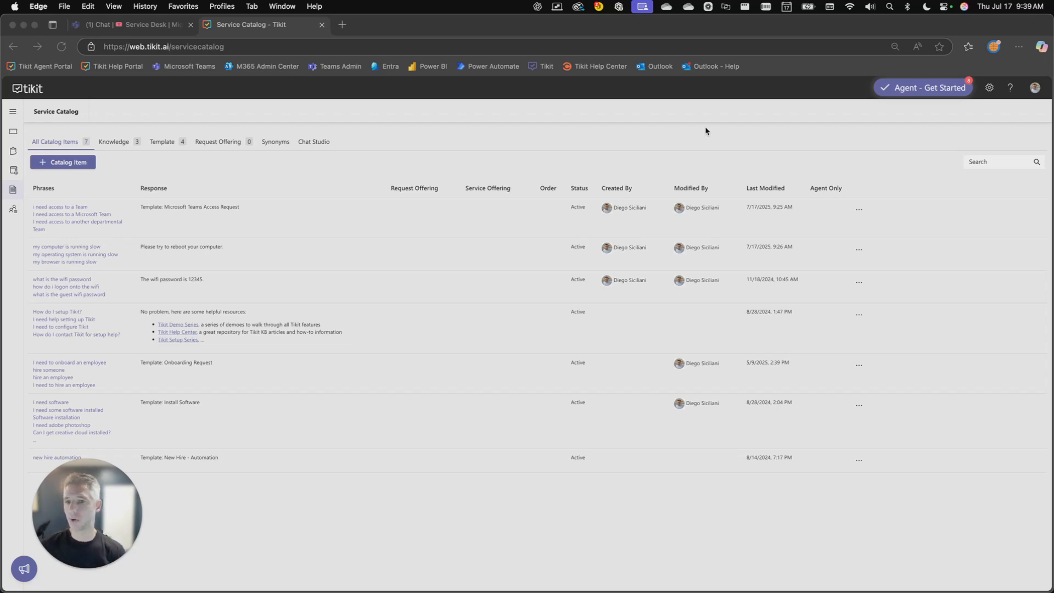
Expand the side navigation of the Service Catalog page so the section names are shown
{"action": "left_click", "coordinate": [707, 131]}
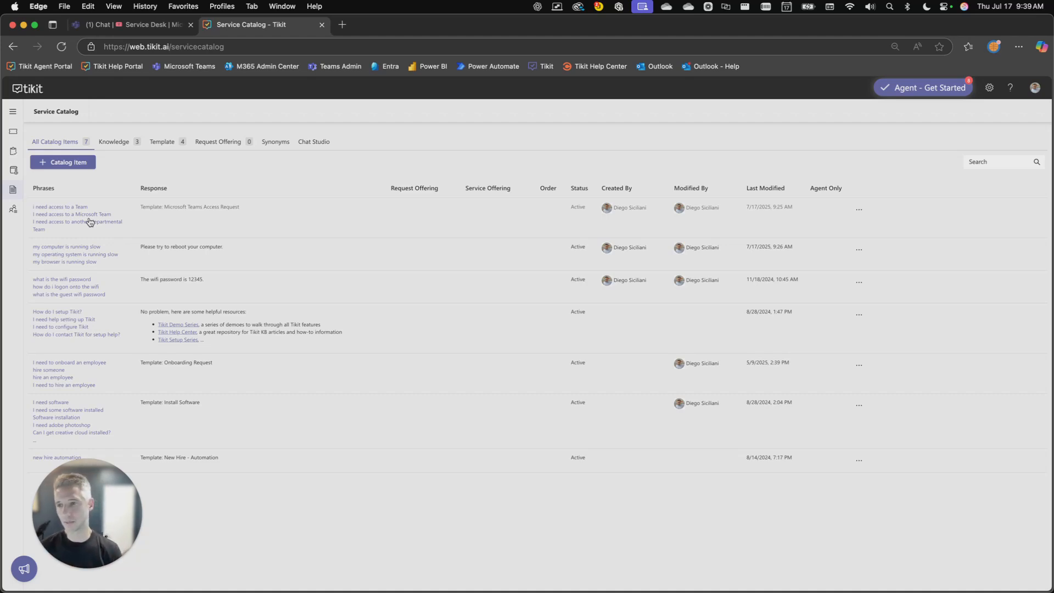
{"action": "left_click", "coordinate": [14, 112]}
{"action": "left_click", "coordinate": [177, 48]}
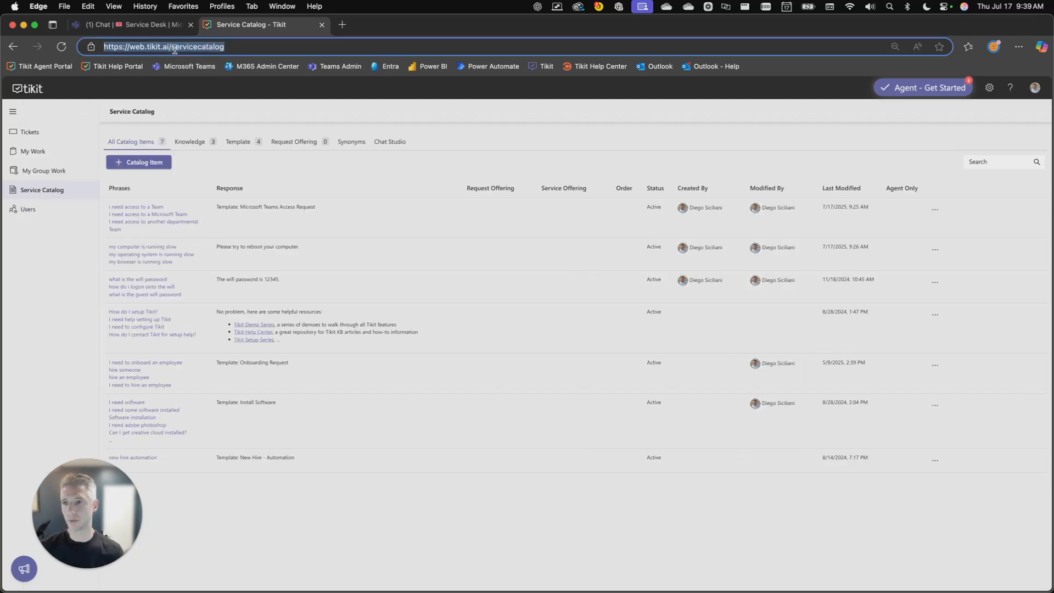
{"action": "left_click", "coordinate": [172, 48]}
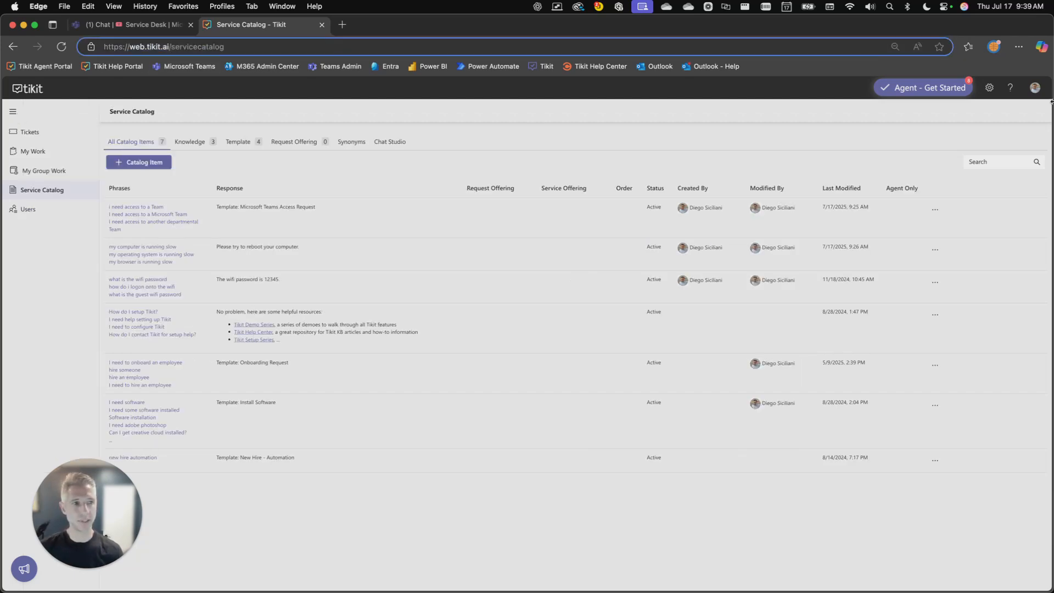
{"action": "left_click", "coordinate": [1035, 89]}
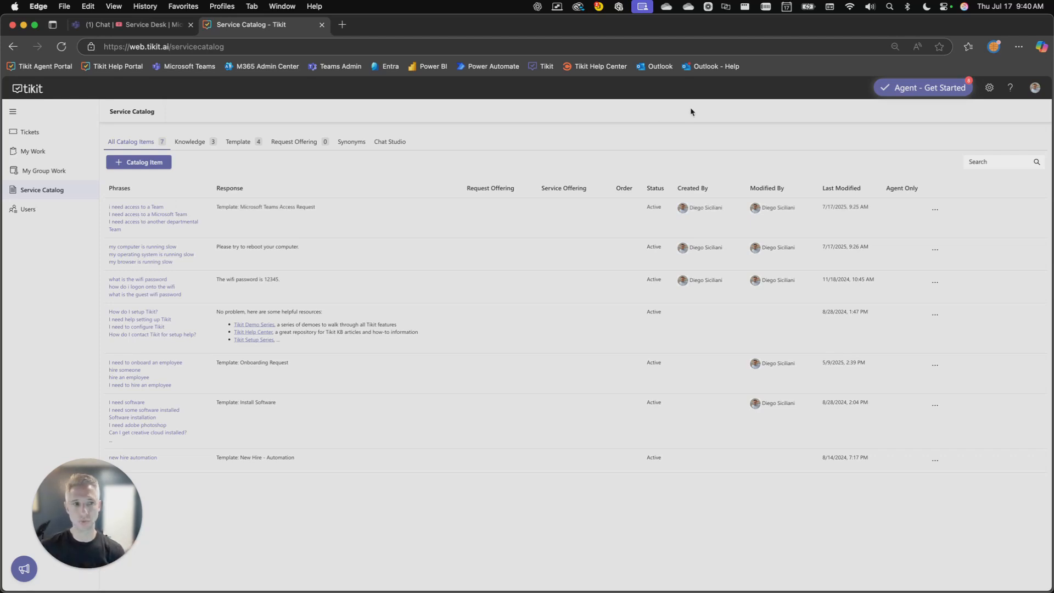
Open the Bot Configuration settings and go to the body of the Virtual Agent Help Card
{"action": "left_click", "coordinate": [990, 88]}
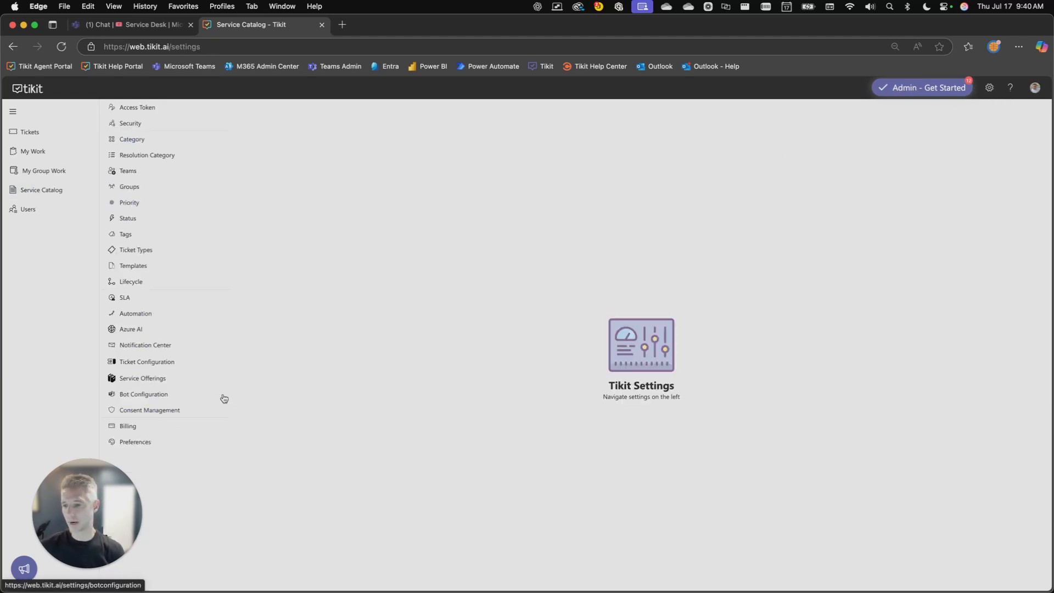
{"action": "left_click", "coordinate": [144, 394]}
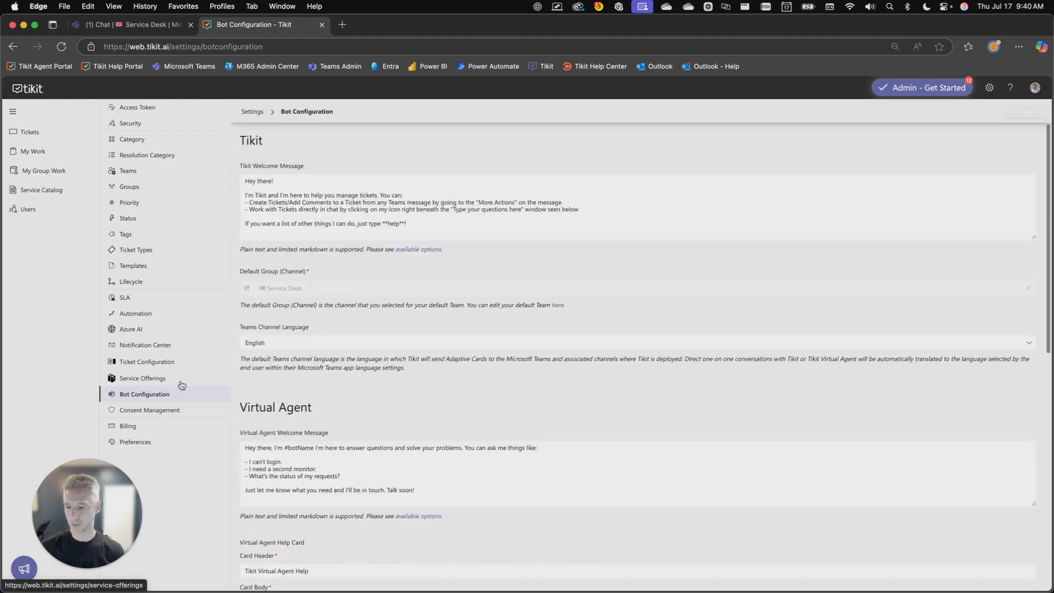
{"action": "scroll", "coordinate": [232, 323], "scroll_direction": "down", "scroll_amount": 5}
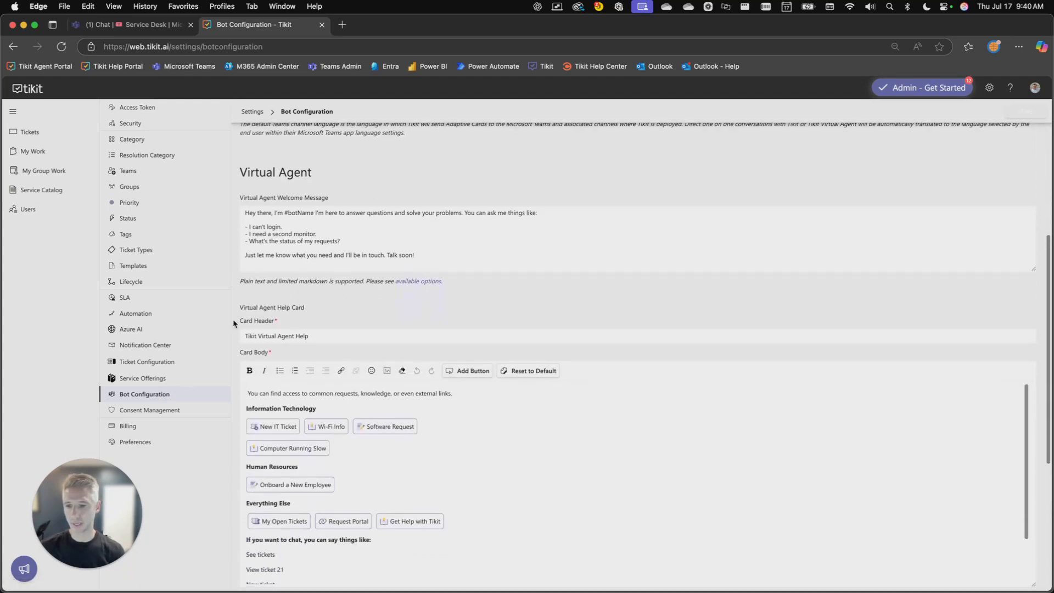
{"action": "scroll", "coordinate": [236, 324], "scroll_direction": "down", "scroll_amount": 2}
{"action": "mouse_move", "coordinate": [319, 364]}
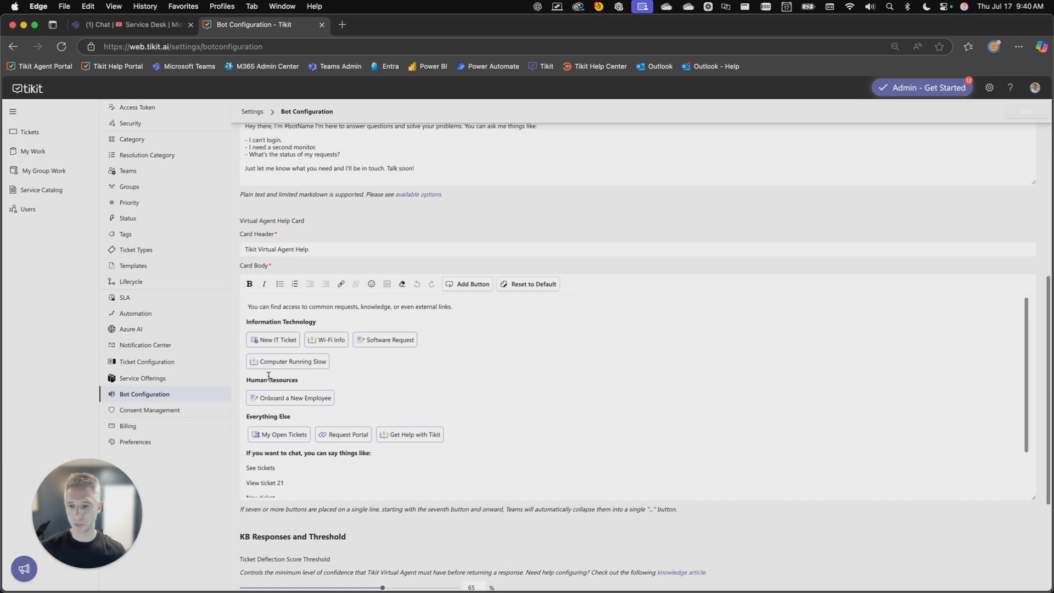
{"action": "mouse_move", "coordinate": [250, 335]}
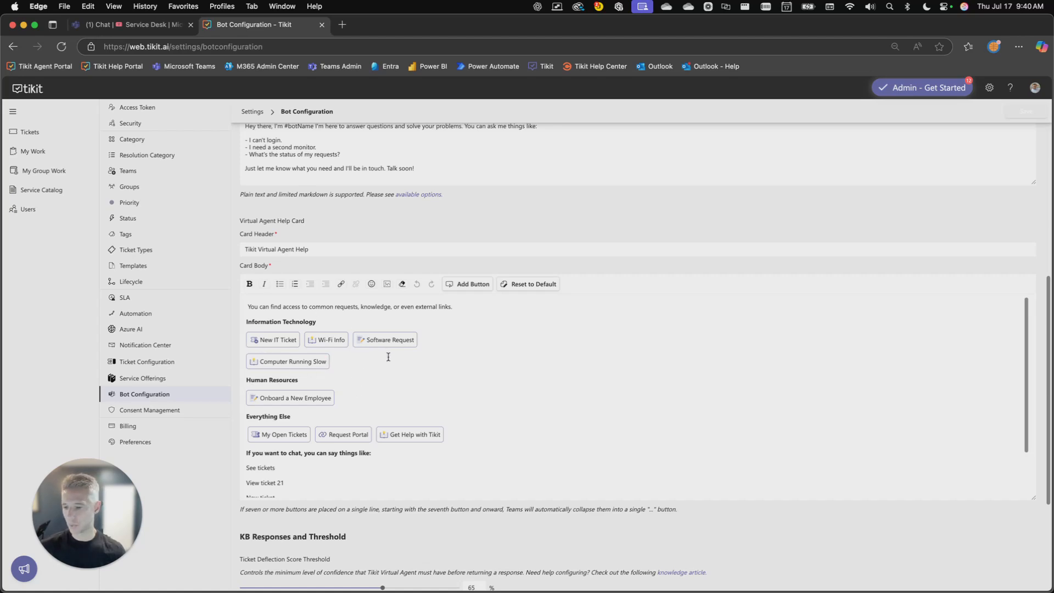
Start a catalog item button after Computer Running Slow in the help card, with the display name "Microsoft Teams Access Request"
{"action": "left_click", "coordinate": [361, 359]}
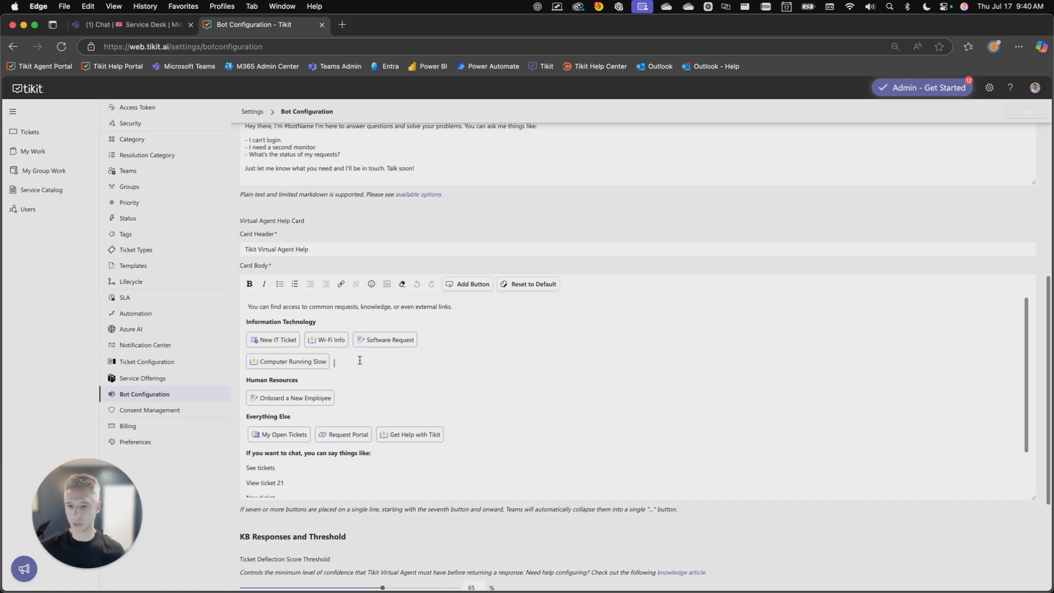
{"action": "left_click", "coordinate": [451, 284]}
{"action": "scroll", "coordinate": [449, 286], "scroll_direction": "down", "scroll_amount": 2}
{"action": "left_click", "coordinate": [473, 226]}
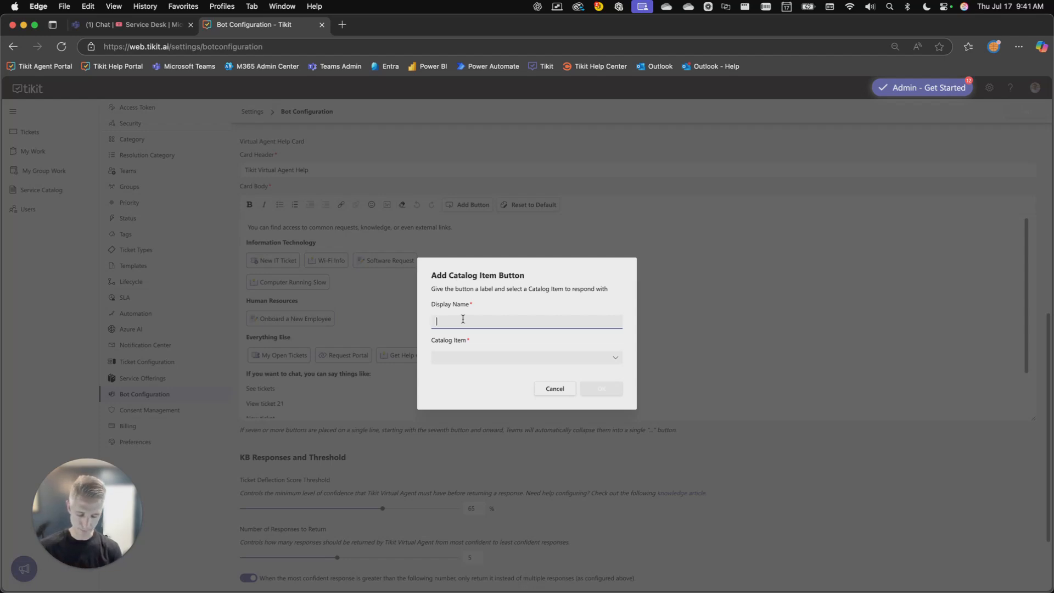
{"action": "type", "text": "Teams Acc"}
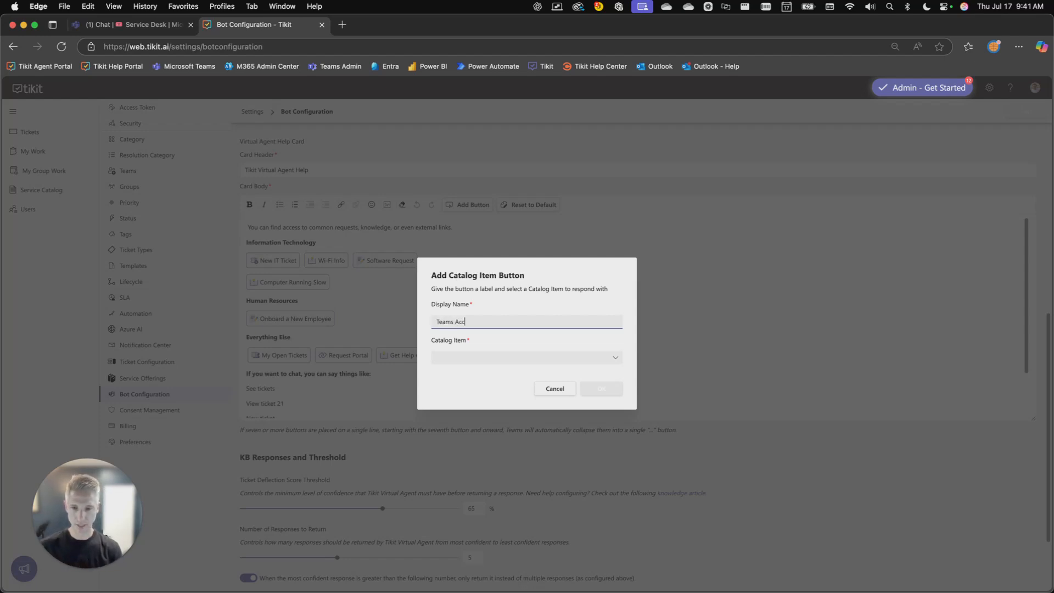
{"action": "type", "text": "ess Request"}
{"action": "type", "text": "Microsoft"}
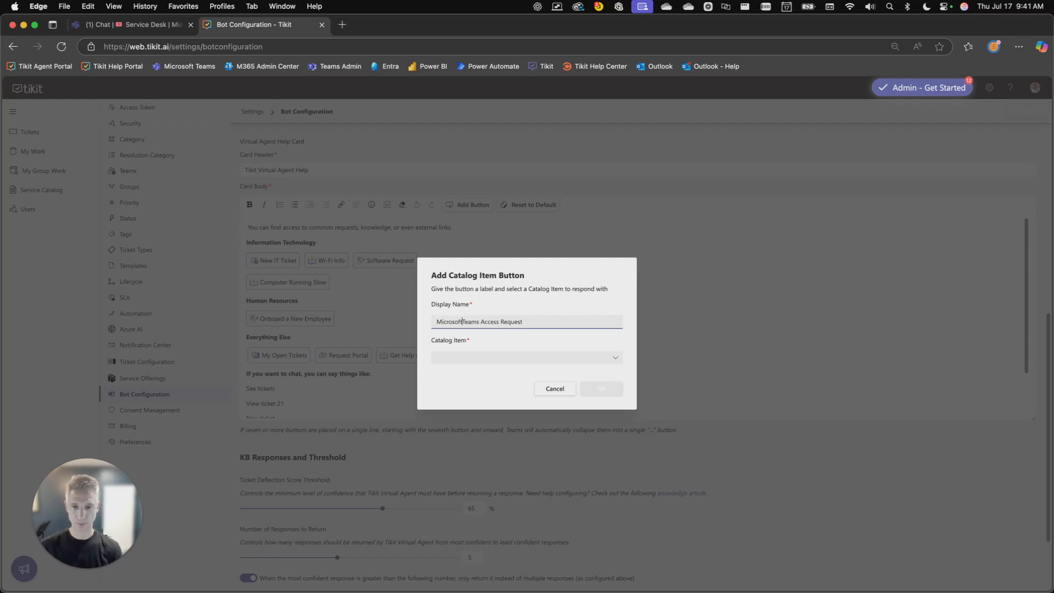
Link the new button to the catalog item "i need access to a Team", add it and save the bot configuration
{"action": "left_click", "coordinate": [615, 357]}
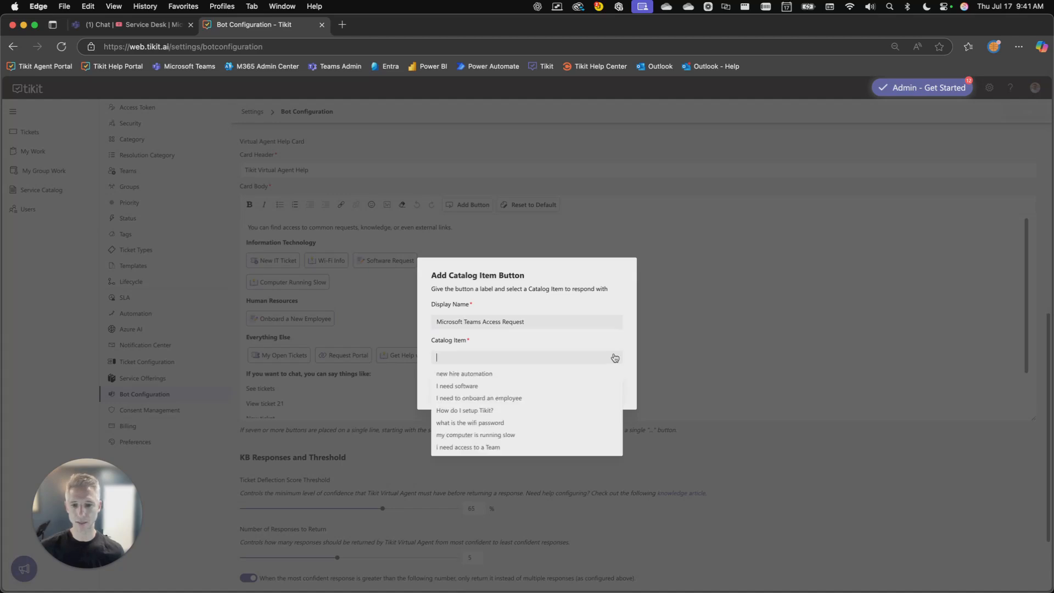
{"action": "left_click", "coordinate": [476, 447]}
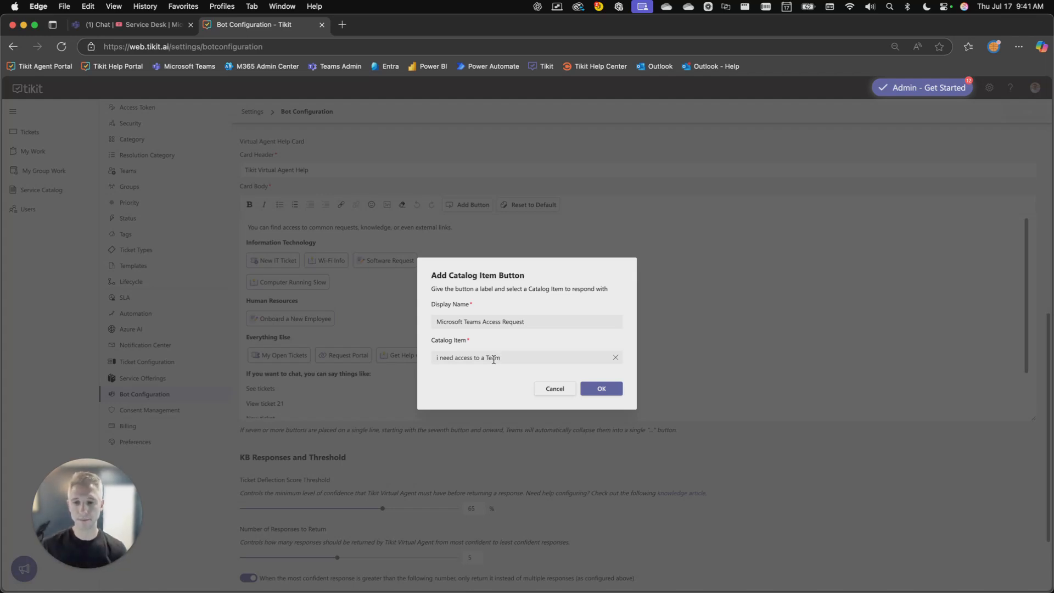
{"action": "left_click", "coordinate": [609, 389]}
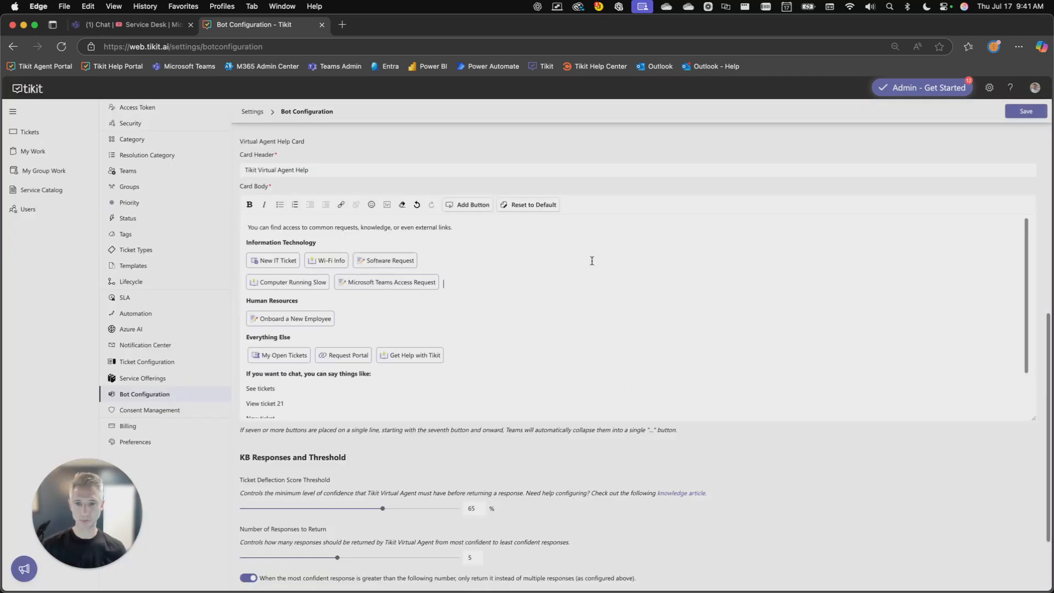
{"action": "left_click", "coordinate": [1027, 112]}
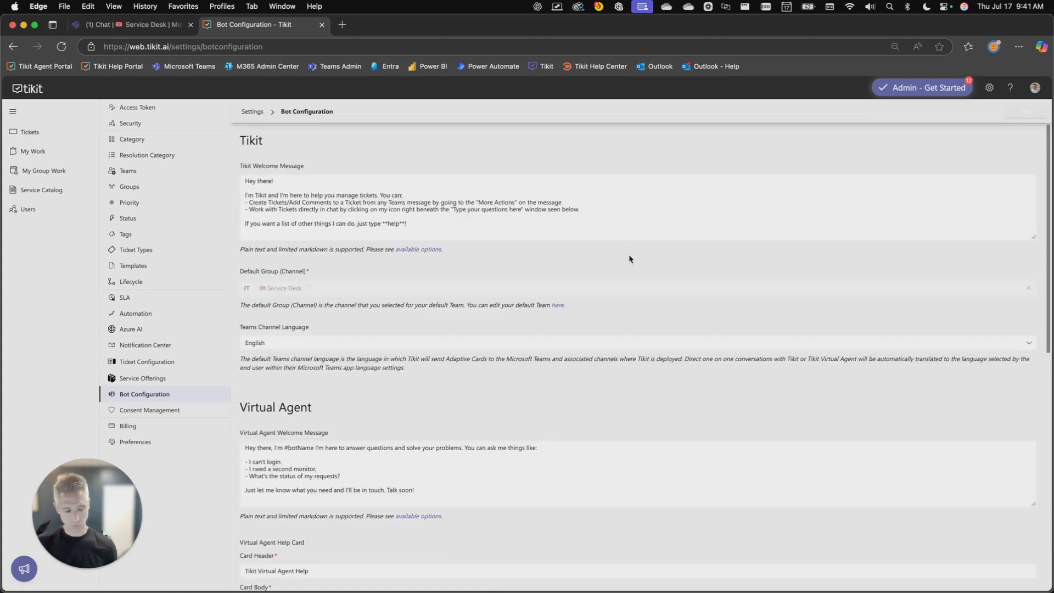
Tile the admin window beside the end user's window, showing the Service Catalog next to the Tikit Virtual Agent chat in Microsoft Teams
{"action": "key", "text": "ctrl+alt+Right"}
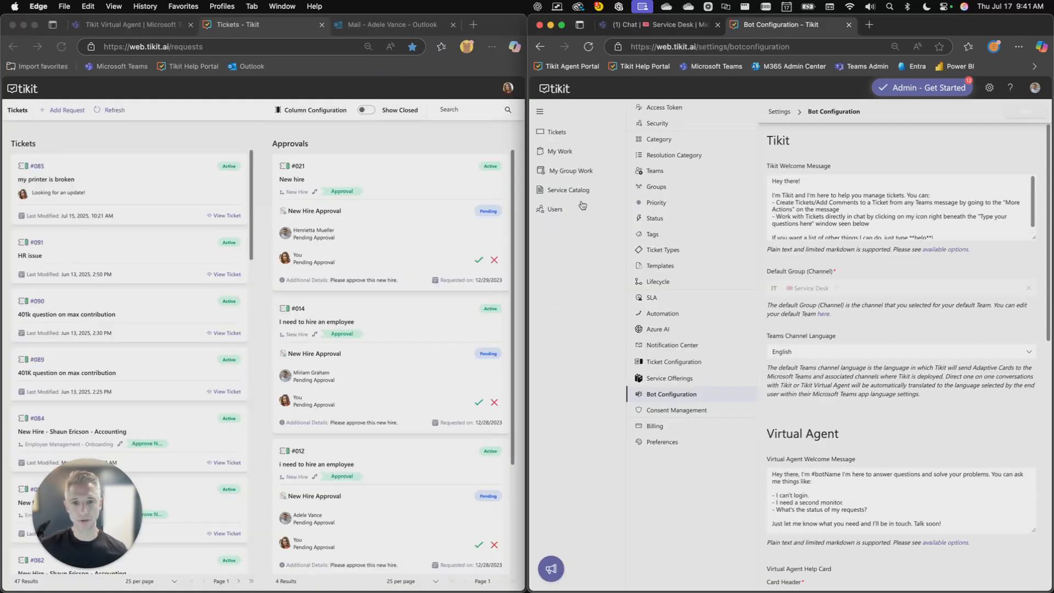
{"action": "left_click", "coordinate": [563, 190]}
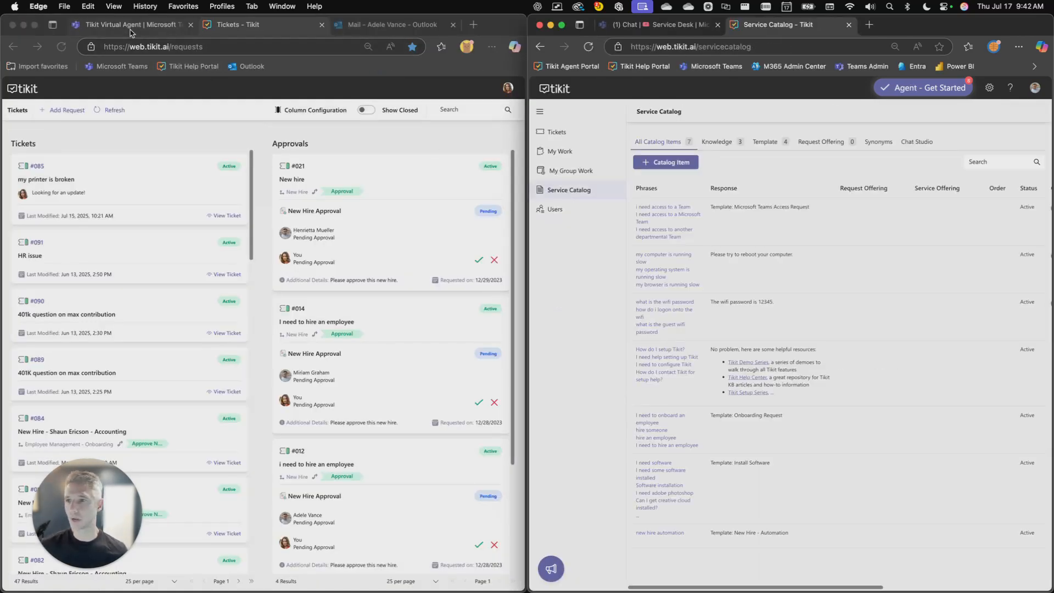
{"action": "left_click", "coordinate": [131, 28]}
{"action": "left_click_drag", "start_coordinate": [99, 478], "coordinate": [542, 420]}
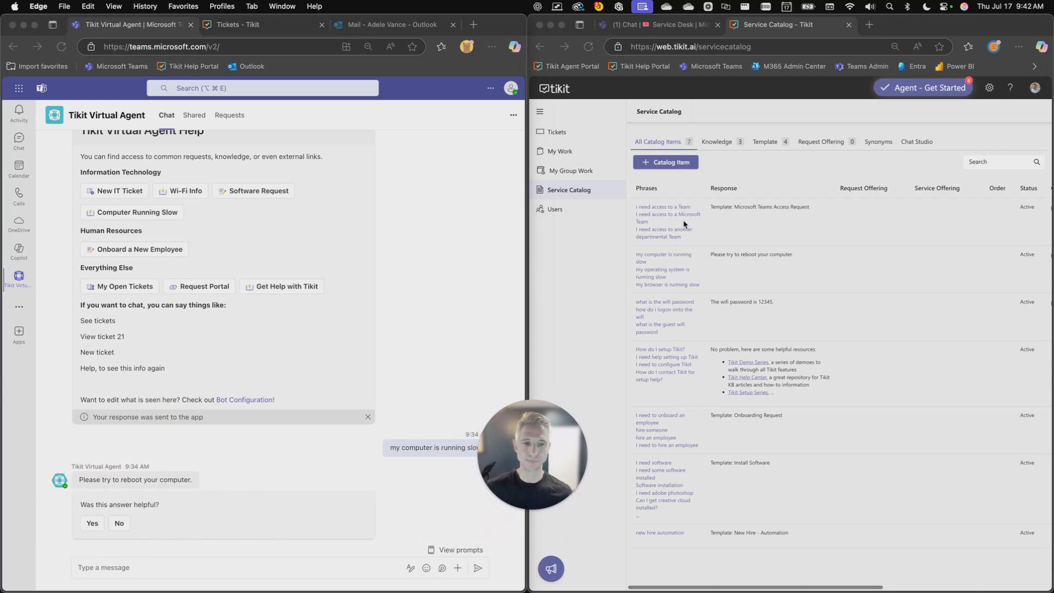
{"action": "left_click", "coordinate": [453, 332]}
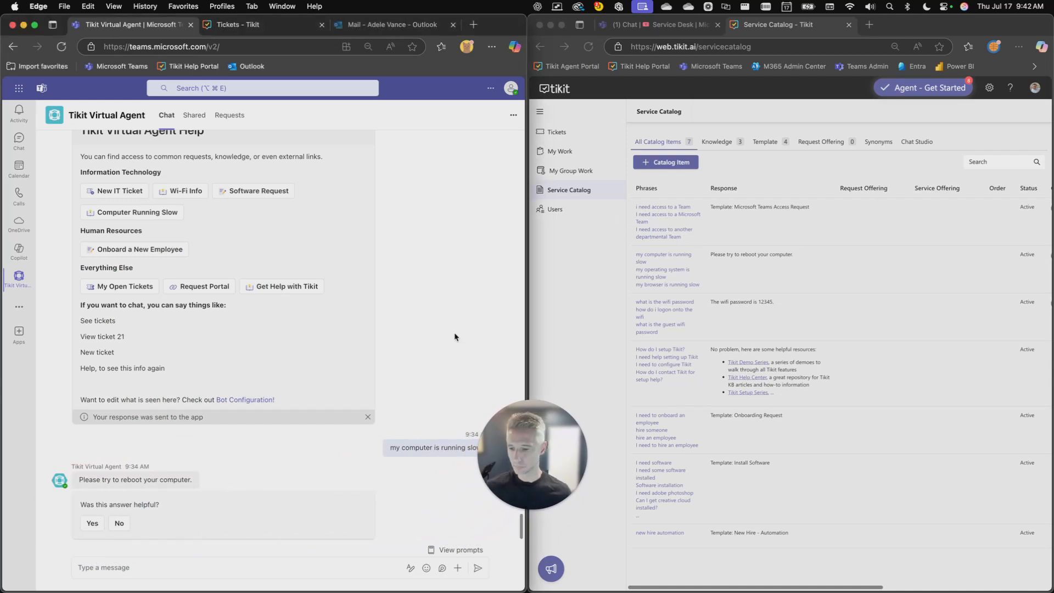
Send the message "i need access to a microsoft team" to the Tikit Virtual Agent
{"action": "left_click", "coordinate": [300, 567]}
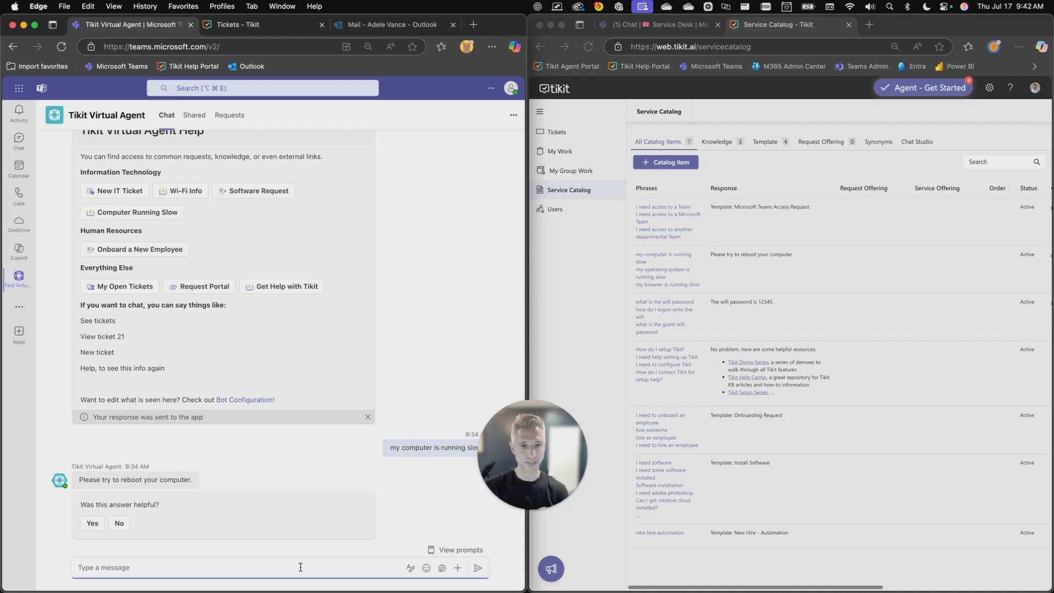
{"action": "type", "text": "i need access to a micr"}
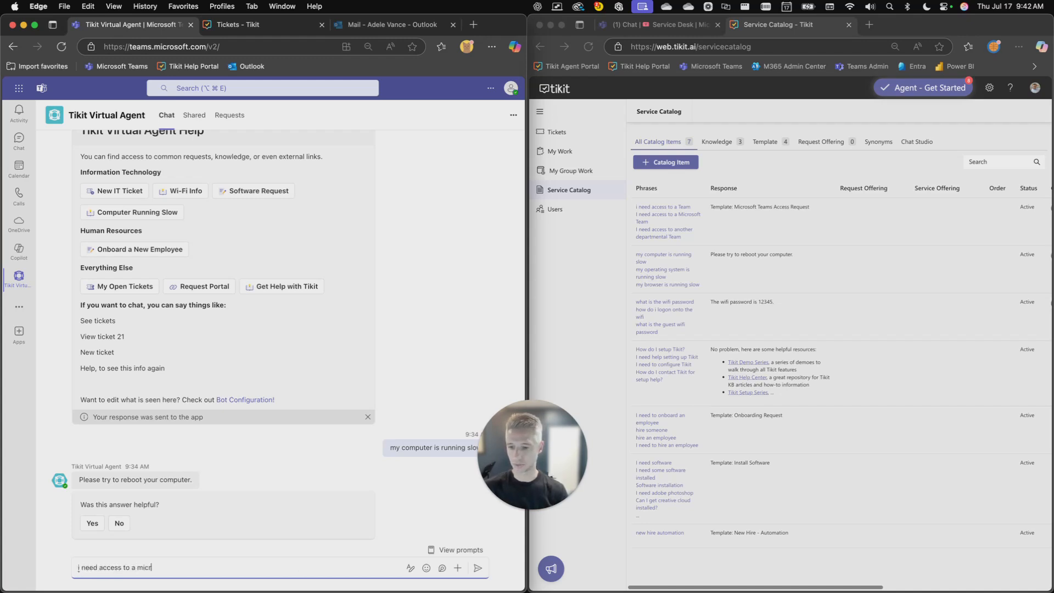
{"action": "type", "text": "osoft team"}
{"action": "key", "text": "Return"}
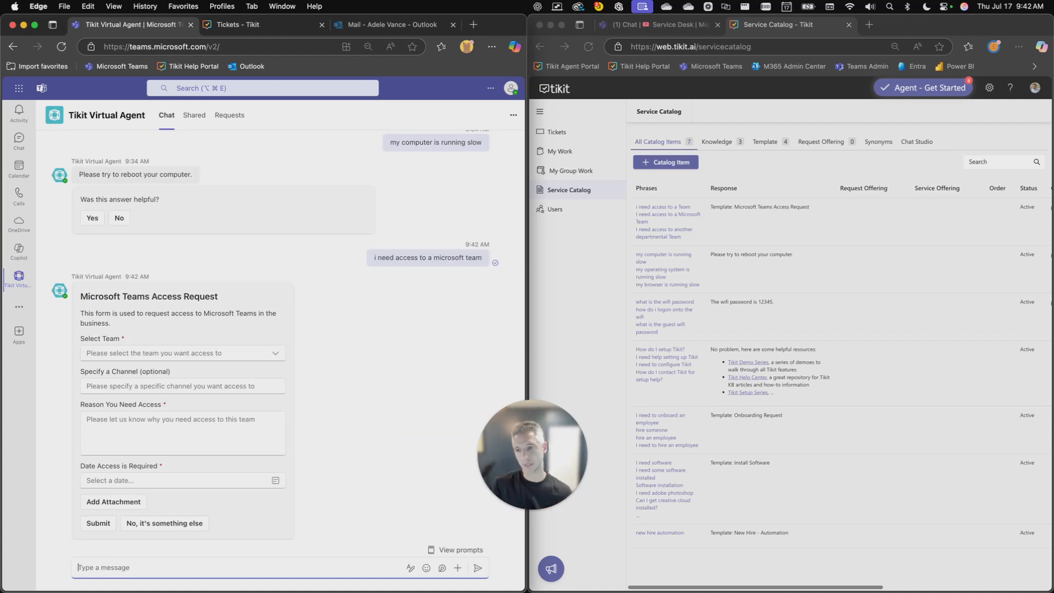
{"action": "left_click", "coordinate": [663, 185]}
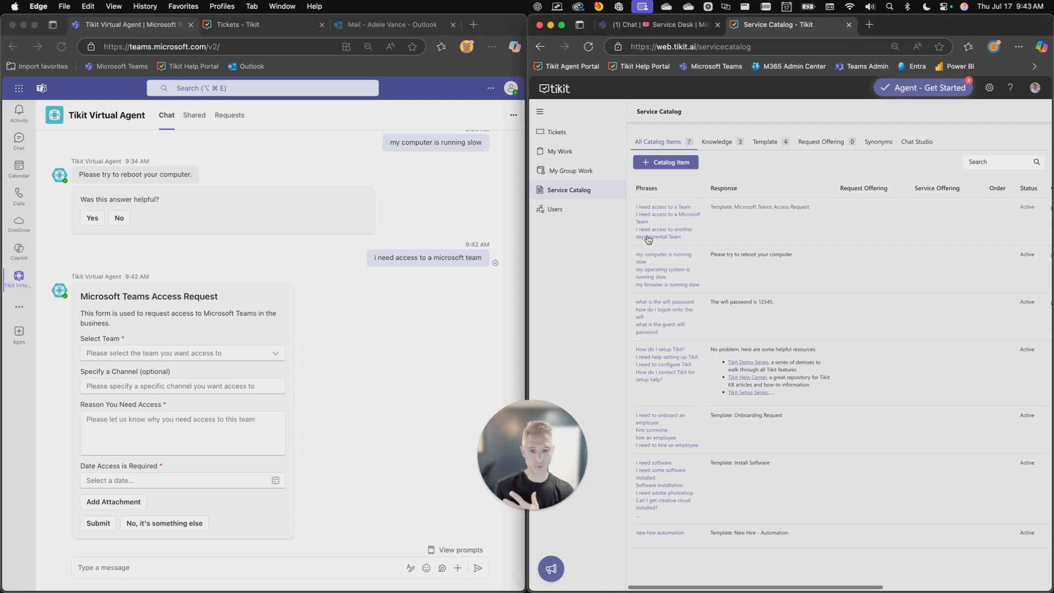
{"action": "left_click", "coordinate": [442, 297]}
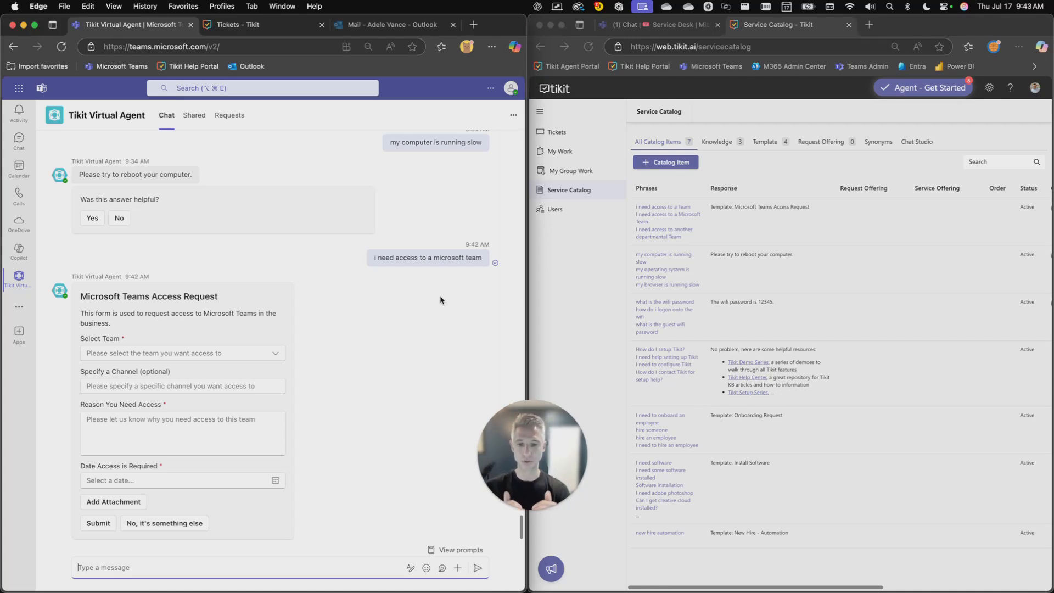
{"action": "left_click", "coordinate": [441, 297]}
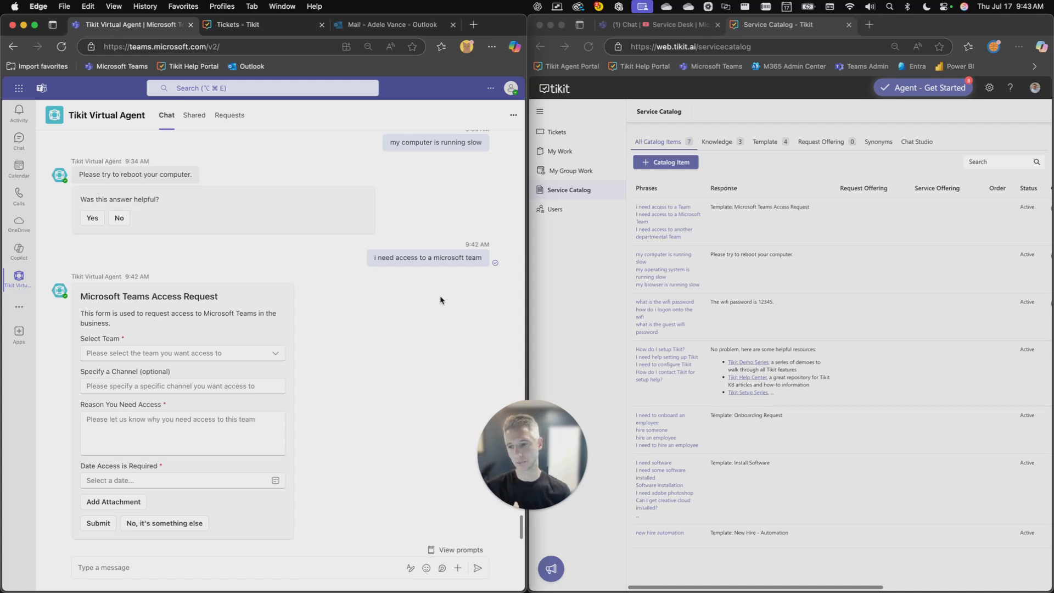
Send "help" to the Tikit Virtual Agent to bring up its help card
{"action": "left_click", "coordinate": [275, 562]}
{"action": "type", "text": "help"}
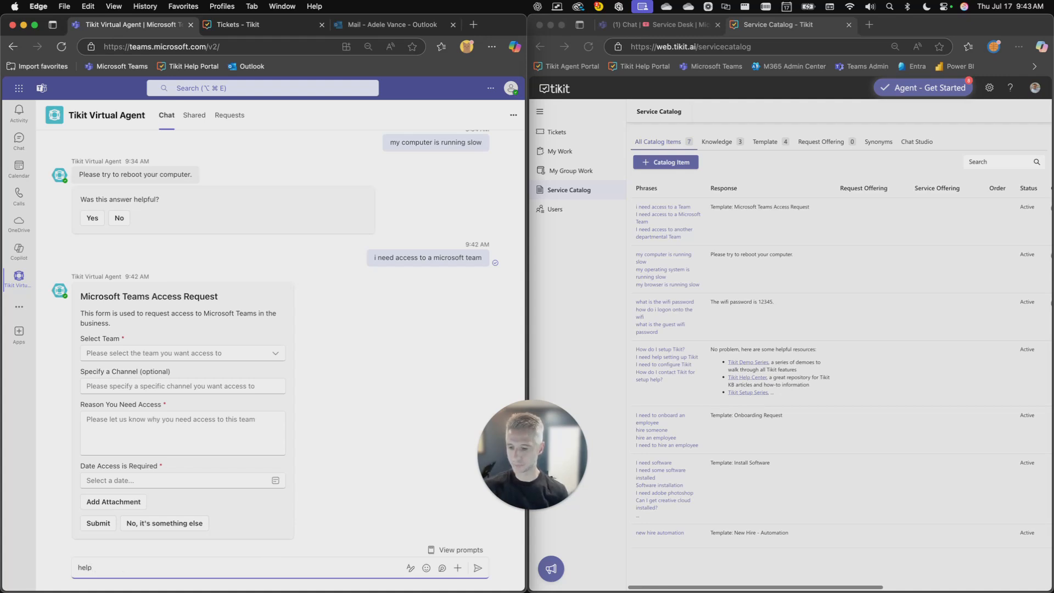
{"action": "key", "text": "Return"}
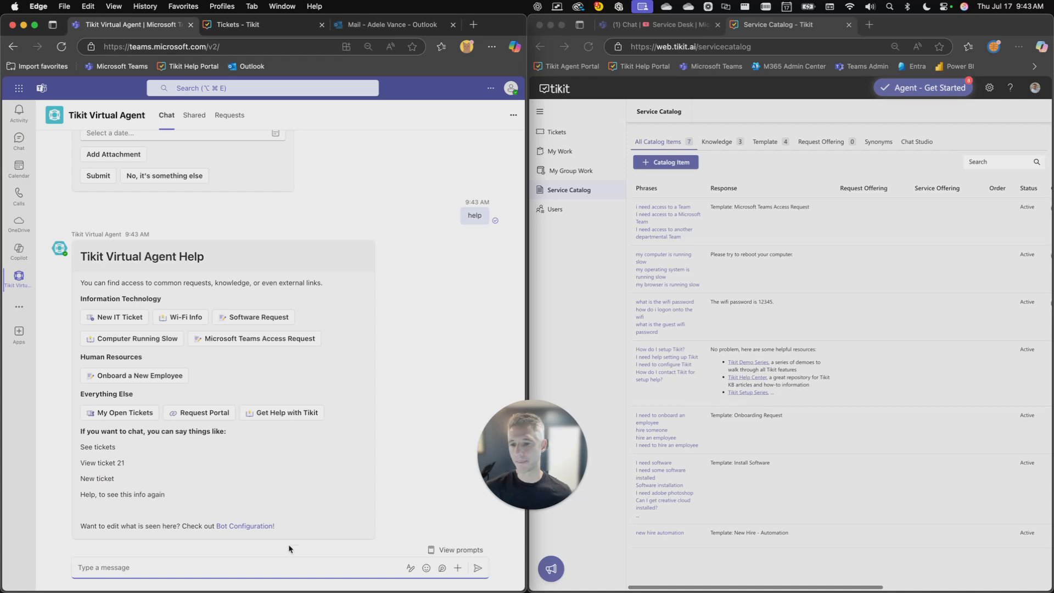
{"action": "left_click", "coordinate": [438, 360]}
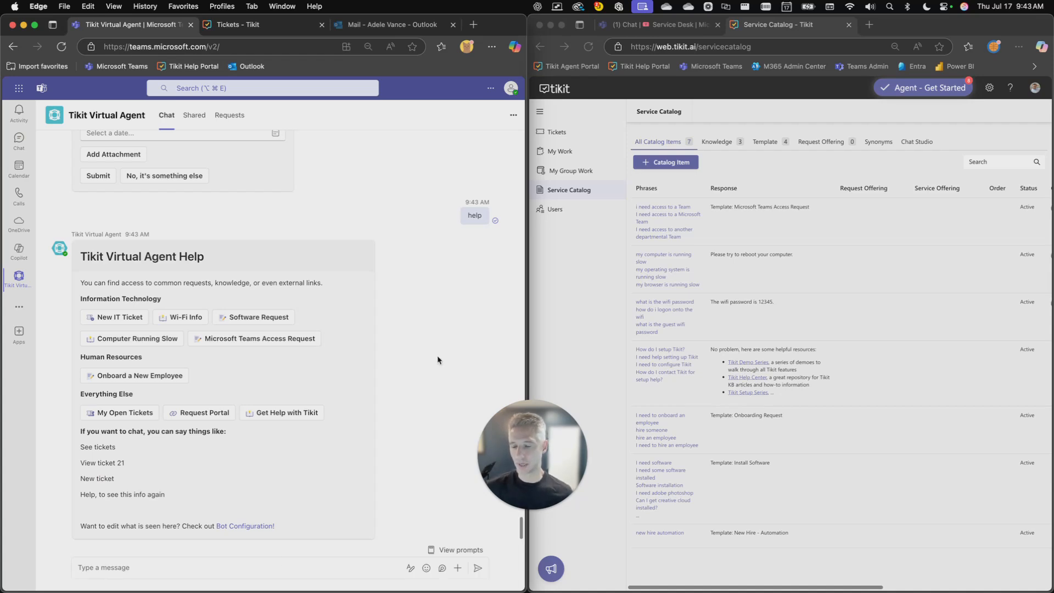
Request the Microsoft Teams Access Request form from the help card and select IT as the team
{"action": "left_click", "coordinate": [253, 339]}
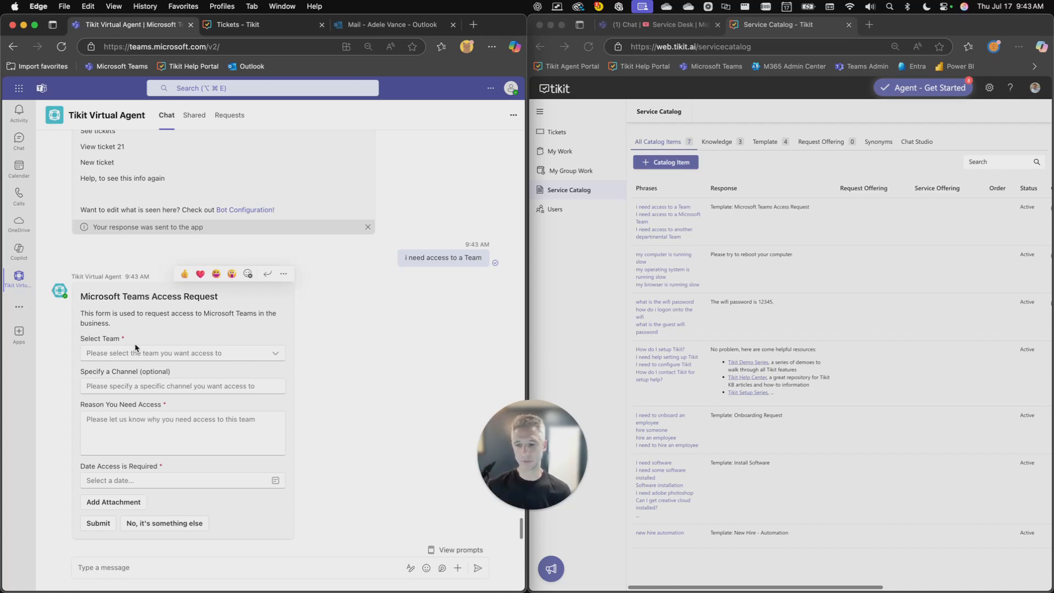
{"action": "left_click", "coordinate": [171, 354]}
{"action": "left_click", "coordinate": [113, 372]}
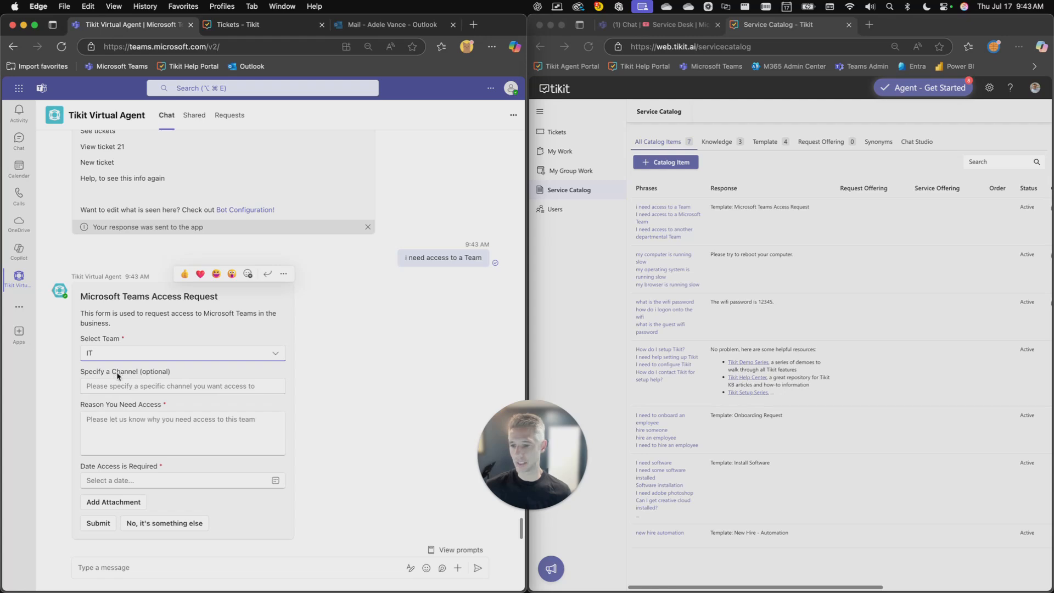
Enter "I am working with IT, need access to the Team to work on a project." as the reason for needing access
{"action": "left_click", "coordinate": [118, 386]}
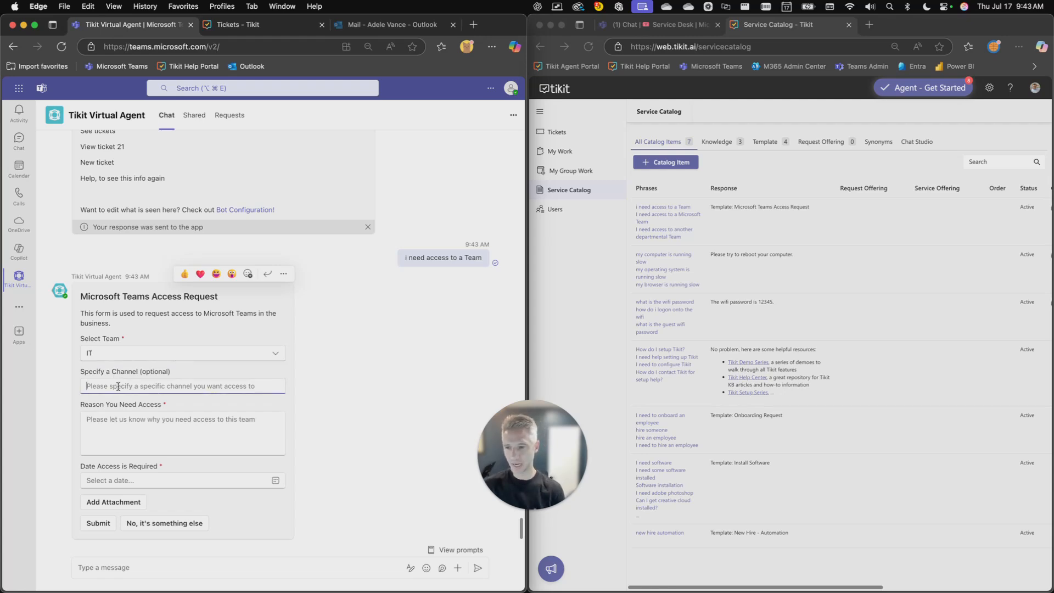
{"action": "left_click", "coordinate": [117, 416]}
{"action": "type", "text": "I am"}
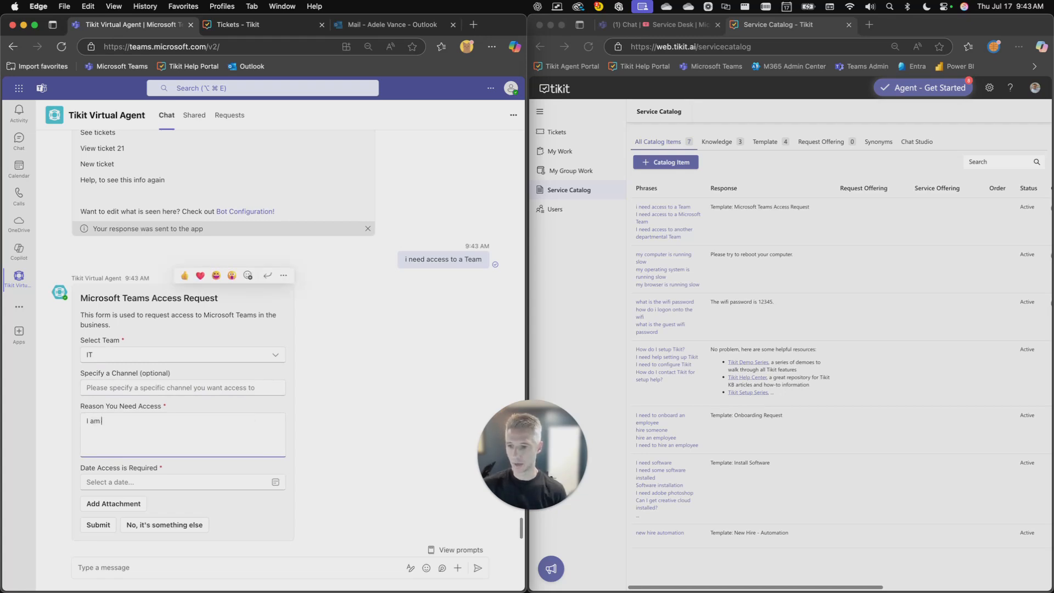
{"action": "type", "text": " working with"}
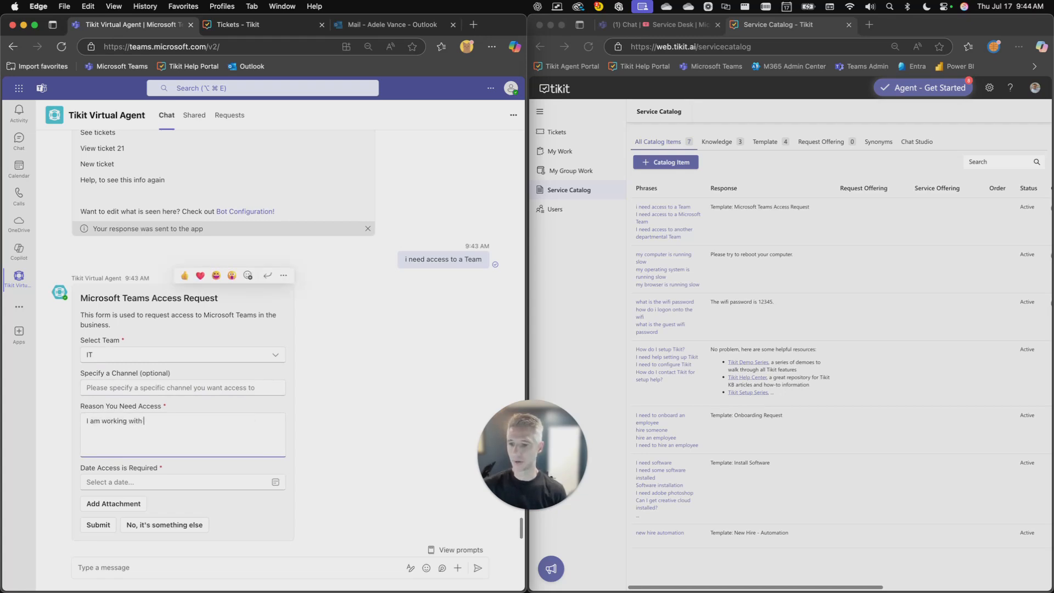
{"action": "type", "text": " IT, need access to the Team to work on a project."}
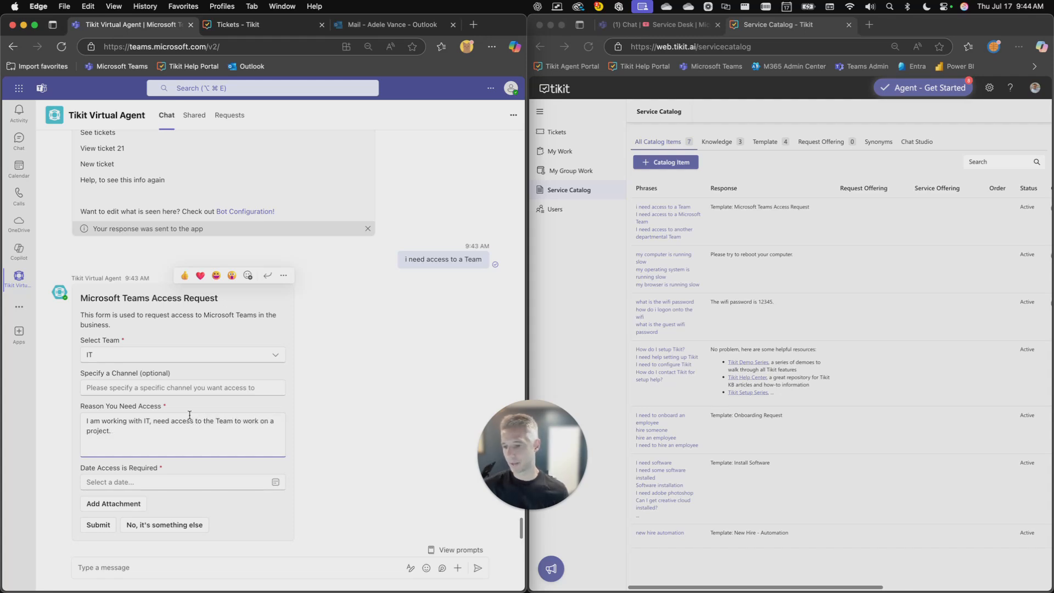
Set the date access is required to July 22, 2025 and submit the Microsoft Teams Access Request form
{"action": "left_click", "coordinate": [273, 484]}
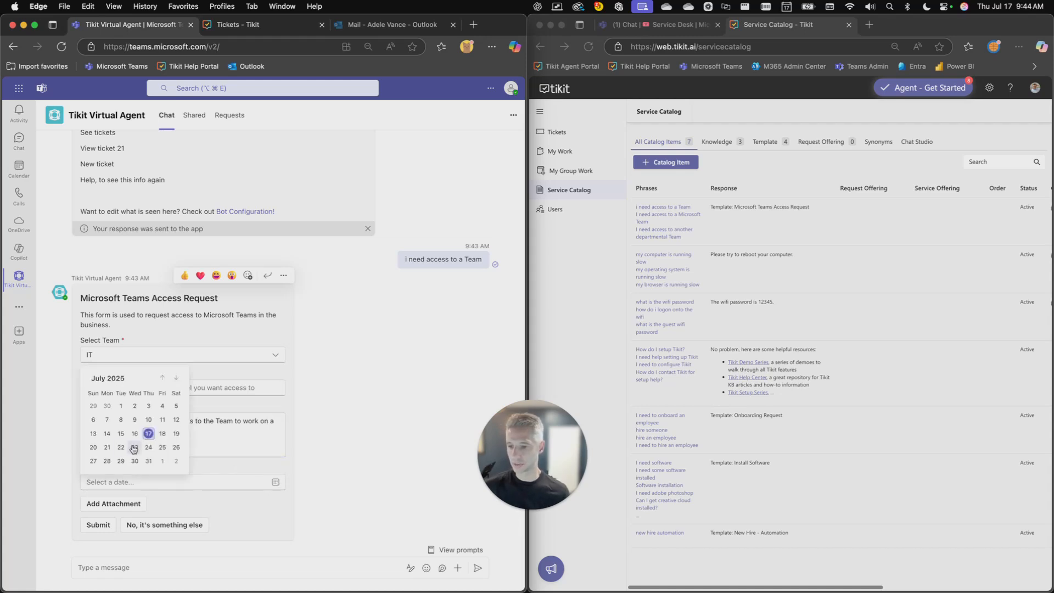
{"action": "left_click", "coordinate": [120, 447]}
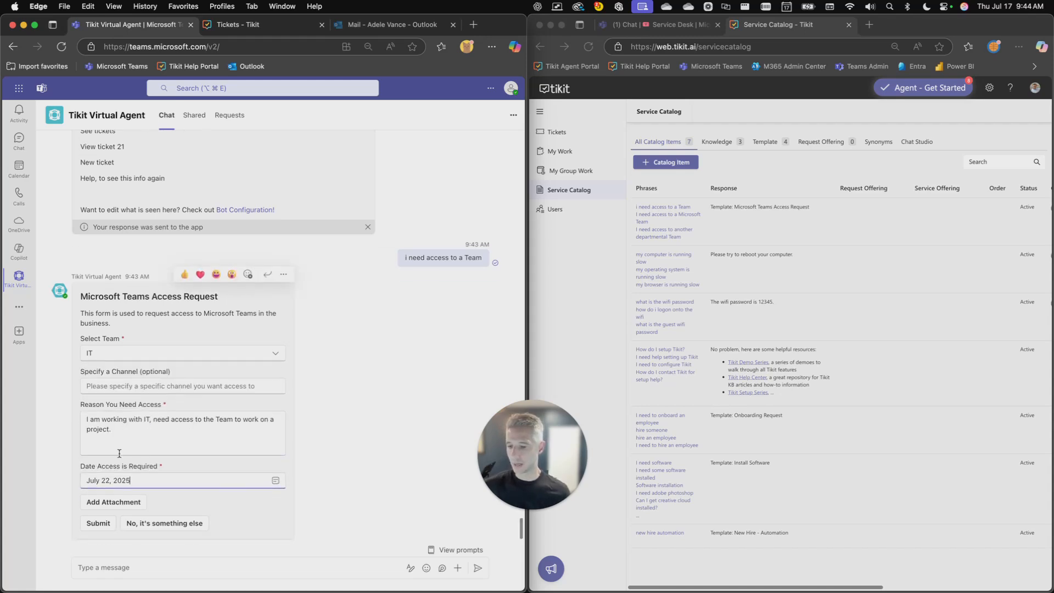
{"action": "left_click", "coordinate": [103, 525]}
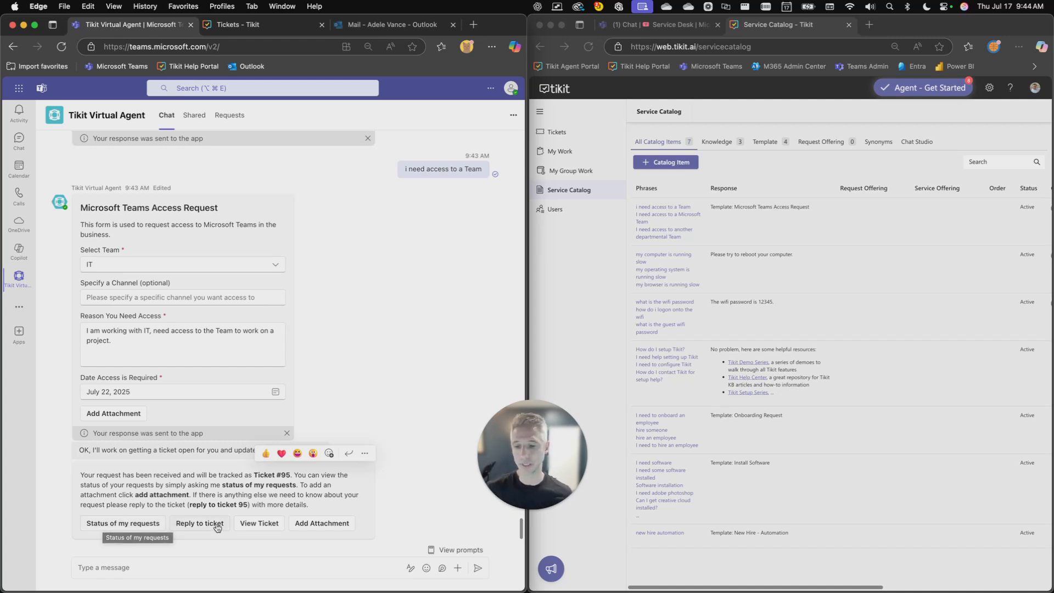
View the newly submitted ticket in the Tikit Virtual Agent chat, including its custom form answers
{"action": "left_click", "coordinate": [249, 524]}
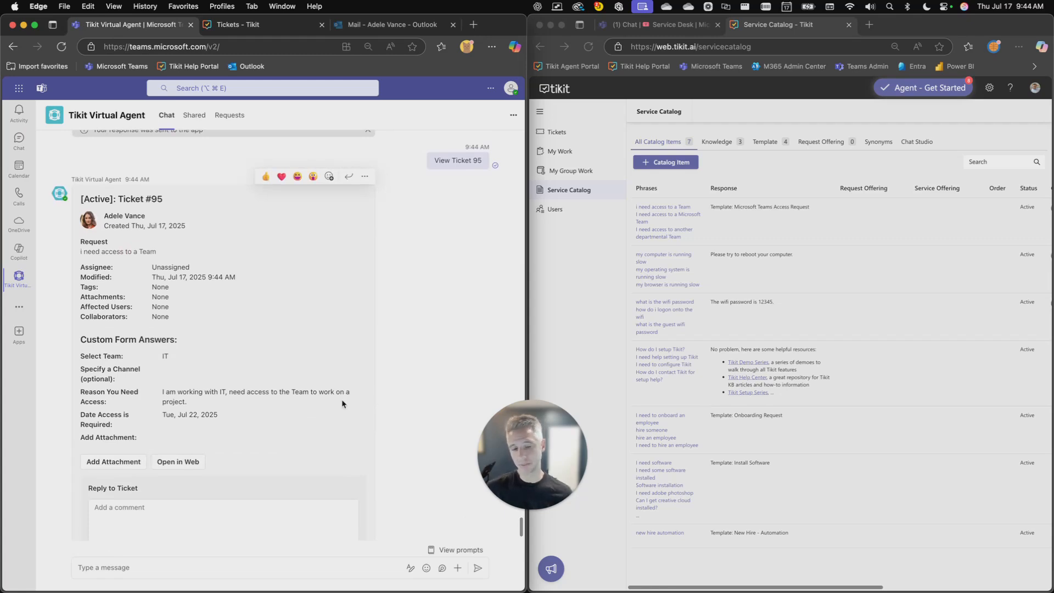
{"action": "scroll", "coordinate": [224, 387], "scroll_direction": "down", "scroll_amount": 1}
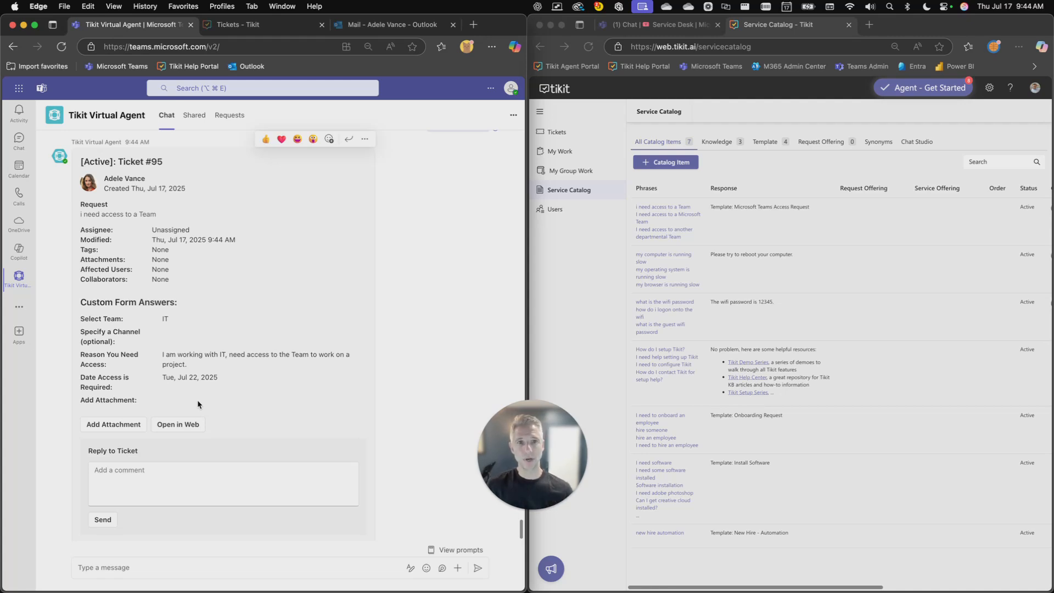
In the admin's Microsoft Teams, open the Tikit app chat and review the new access request ticket's card and its custom form answers
{"action": "left_click", "coordinate": [617, 28]}
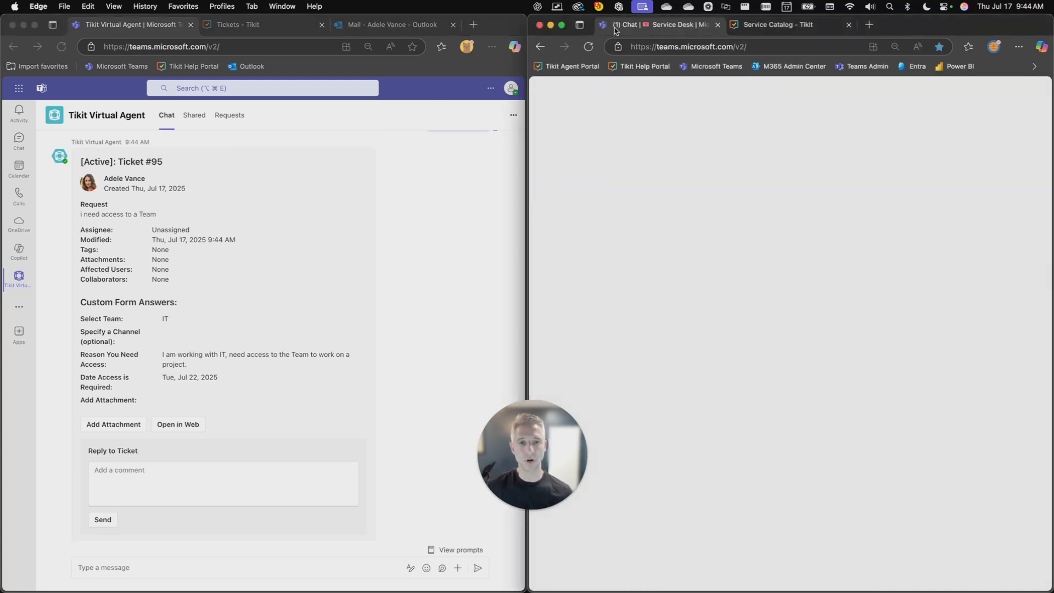
{"action": "left_click_drag", "start_coordinate": [545, 455], "coordinate": [545, 478]}
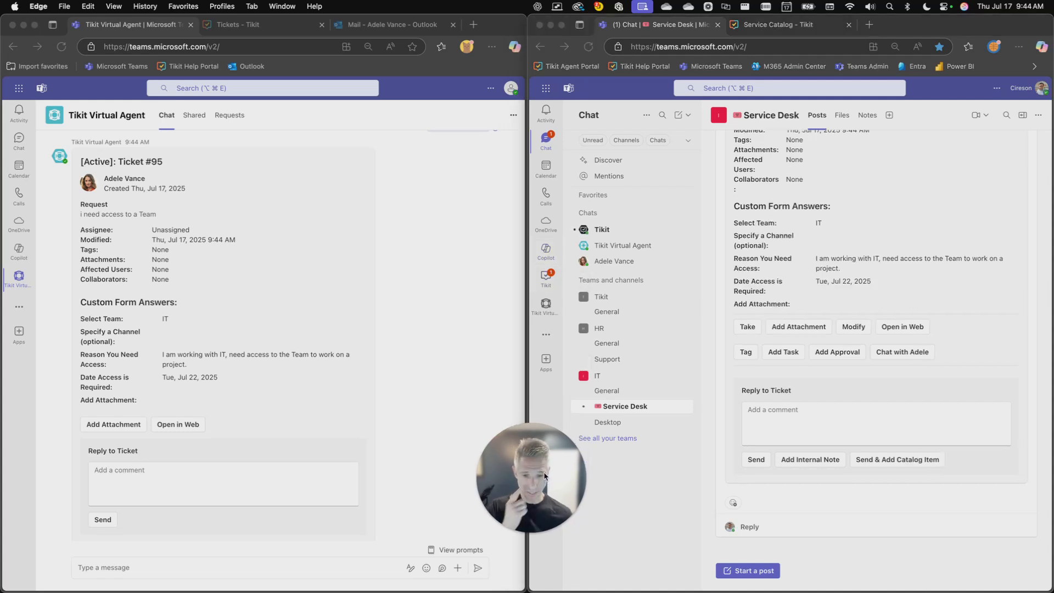
{"action": "left_click", "coordinate": [548, 281]}
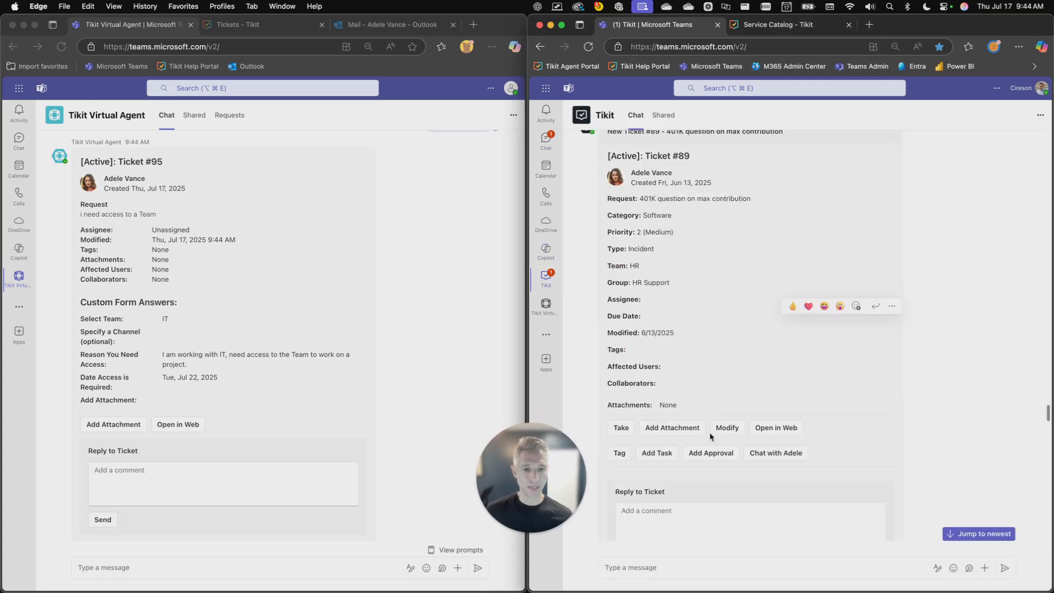
{"action": "scroll", "coordinate": [711, 436], "scroll_direction": "up", "scroll_amount": 4}
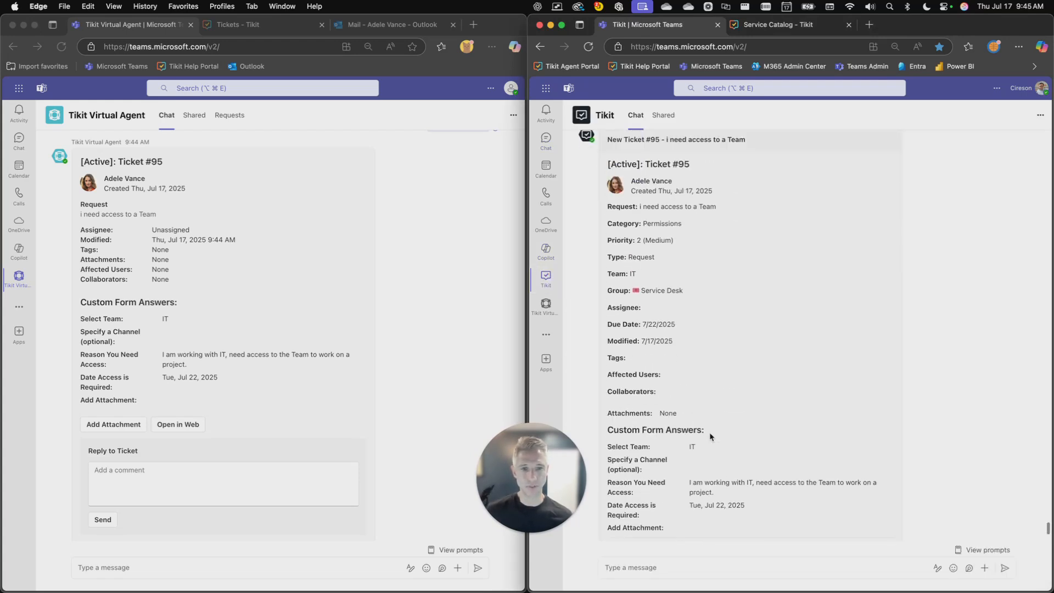
{"action": "scroll", "coordinate": [697, 344], "scroll_direction": "down", "scroll_amount": 2}
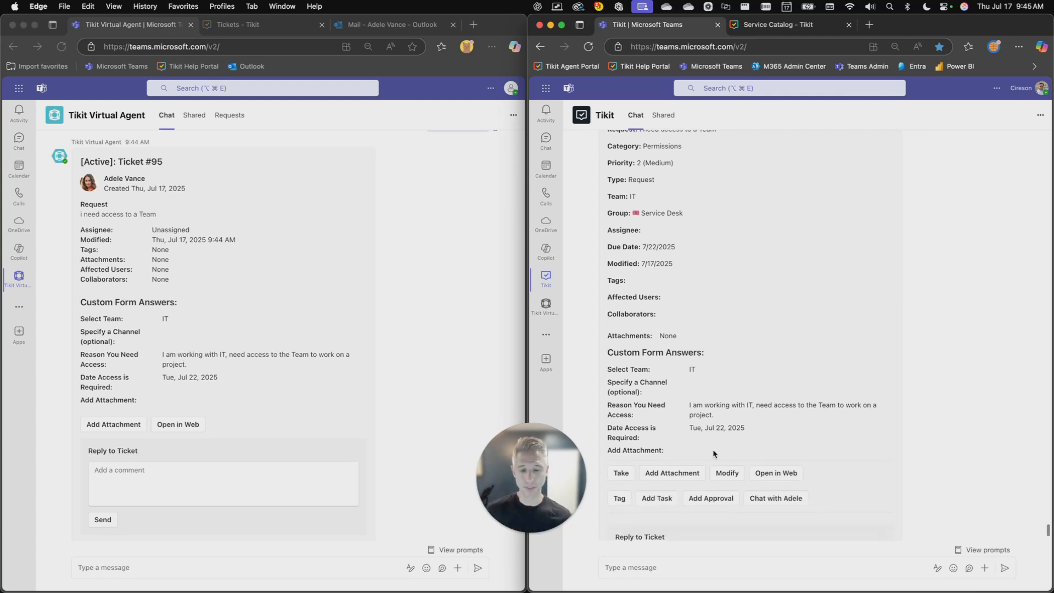
{"action": "scroll", "coordinate": [657, 404], "scroll_direction": "down", "scroll_amount": 2}
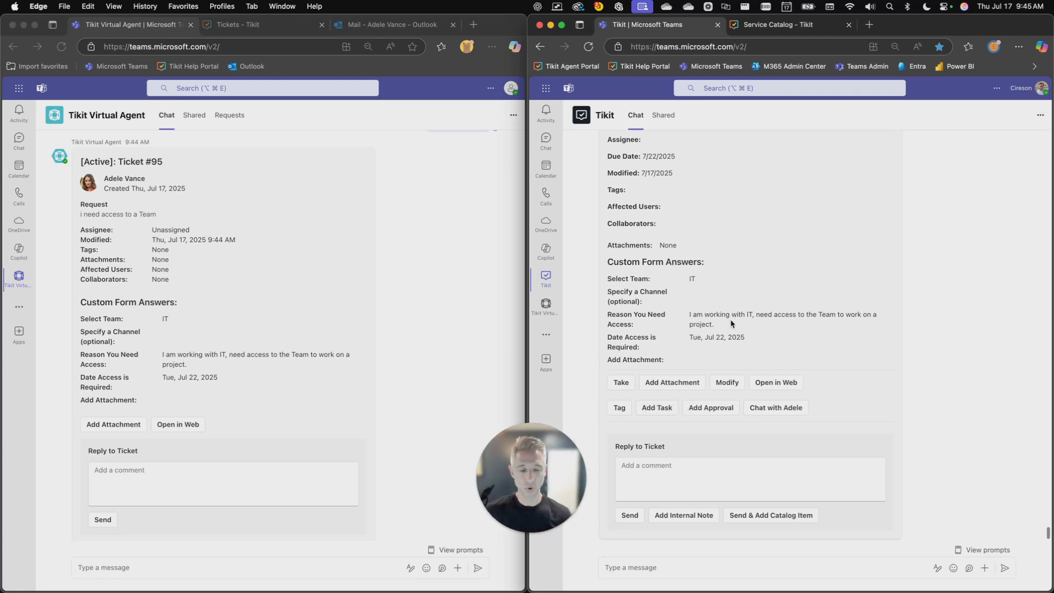
Switch to the Tikit web portal, enlarge its window and show the tickets list with the All Active view
{"action": "left_click", "coordinate": [752, 27]}
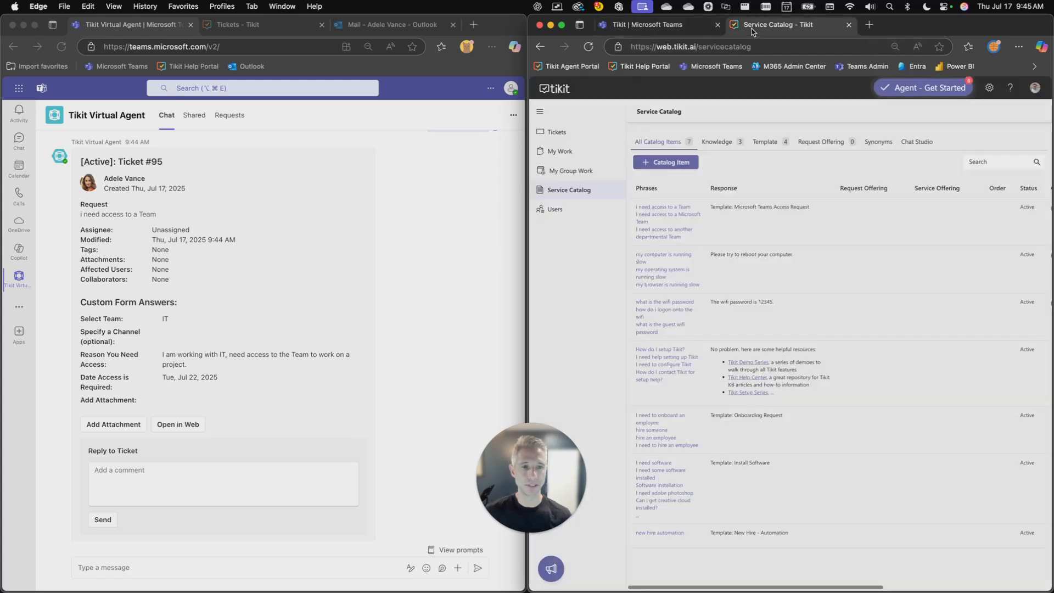
{"action": "left_click", "coordinate": [569, 136]}
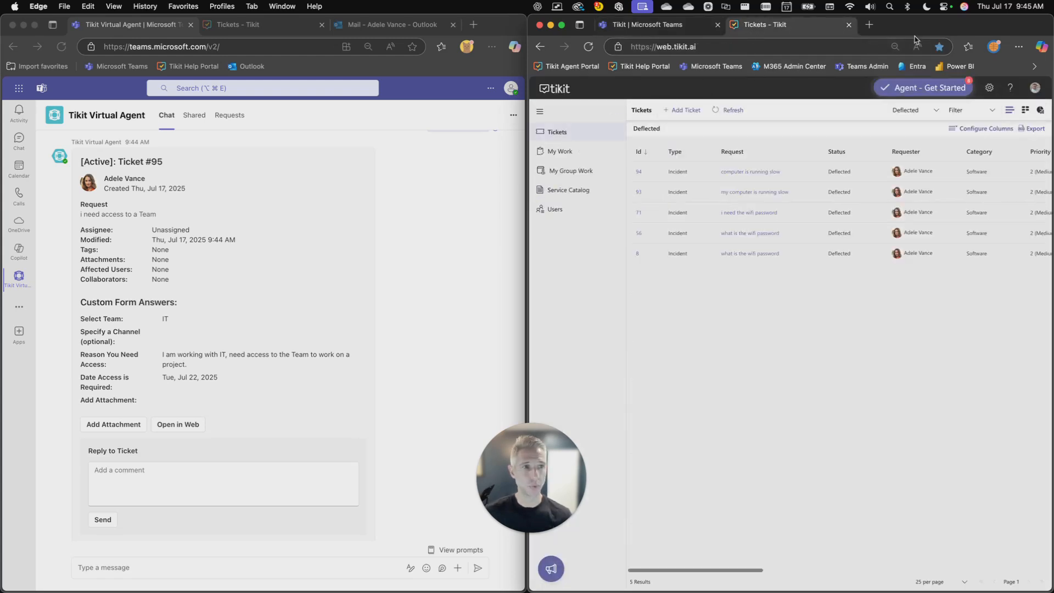
{"action": "double_click", "coordinate": [935, 24]}
{"action": "left_click_drag", "start_coordinate": [556, 472], "coordinate": [121, 494]}
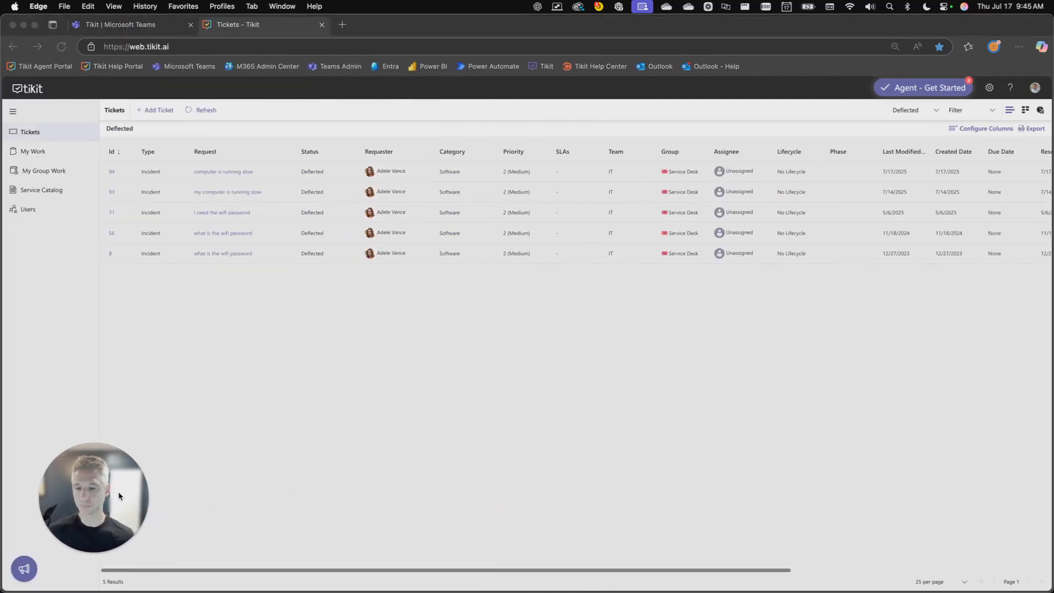
{"action": "left_click", "coordinate": [900, 116]}
{"action": "left_click", "coordinate": [902, 115]}
{"action": "left_click", "coordinate": [906, 148]}
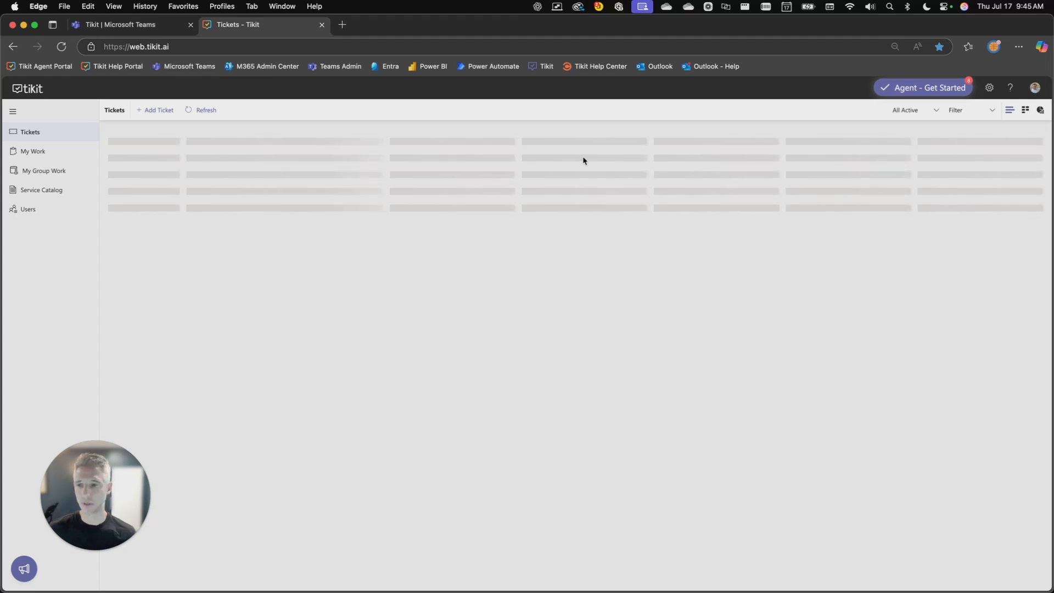
Inspect the custom form answers of the "i need access to a Team" ticket, and return to the tickets list beside the end user's window
{"action": "left_click", "coordinate": [132, 172]}
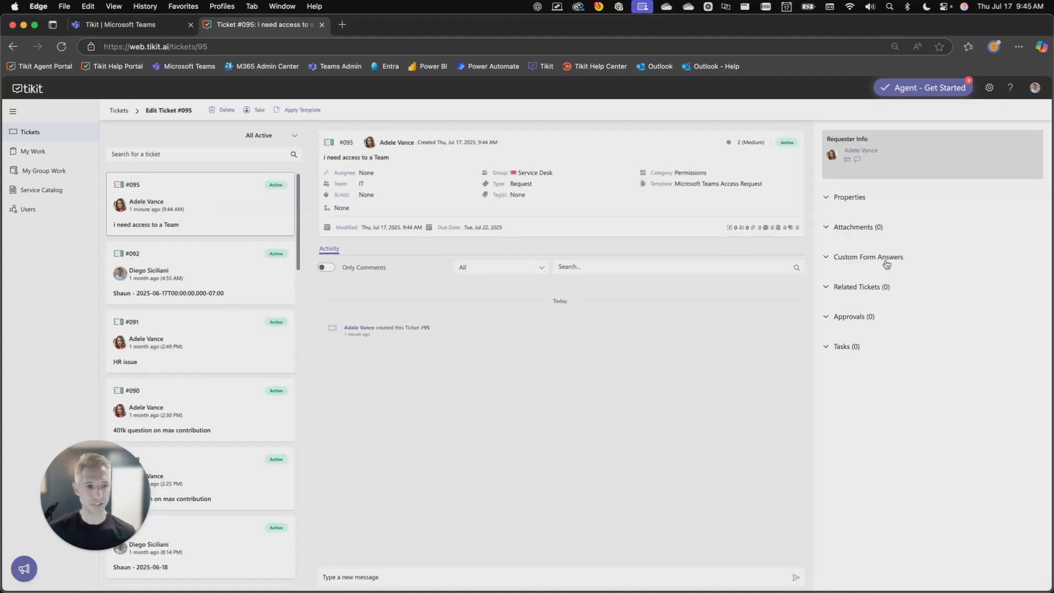
{"action": "left_click", "coordinate": [882, 258]}
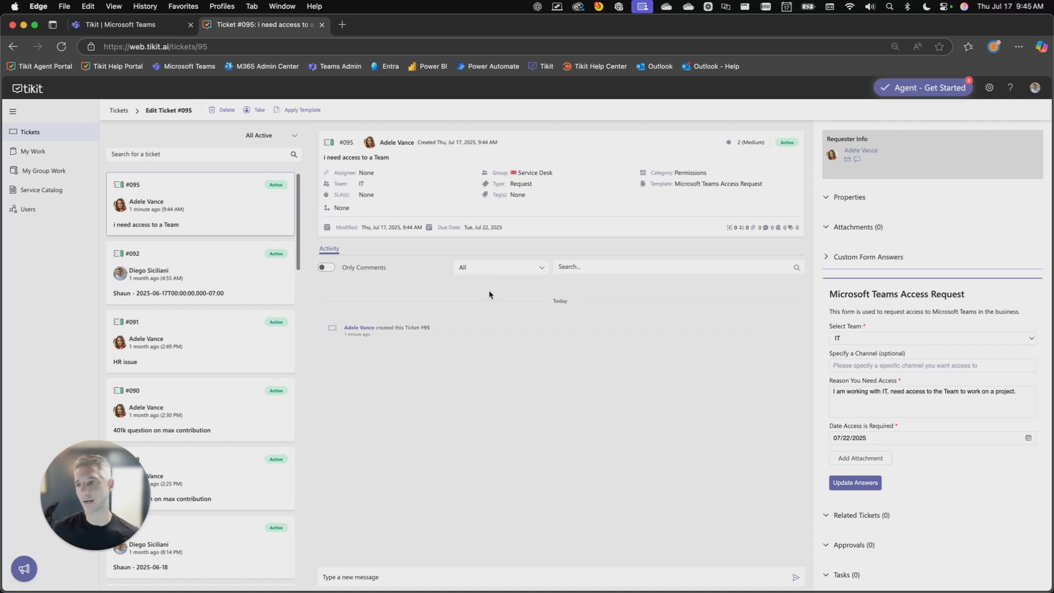
{"action": "left_click", "coordinate": [52, 134]}
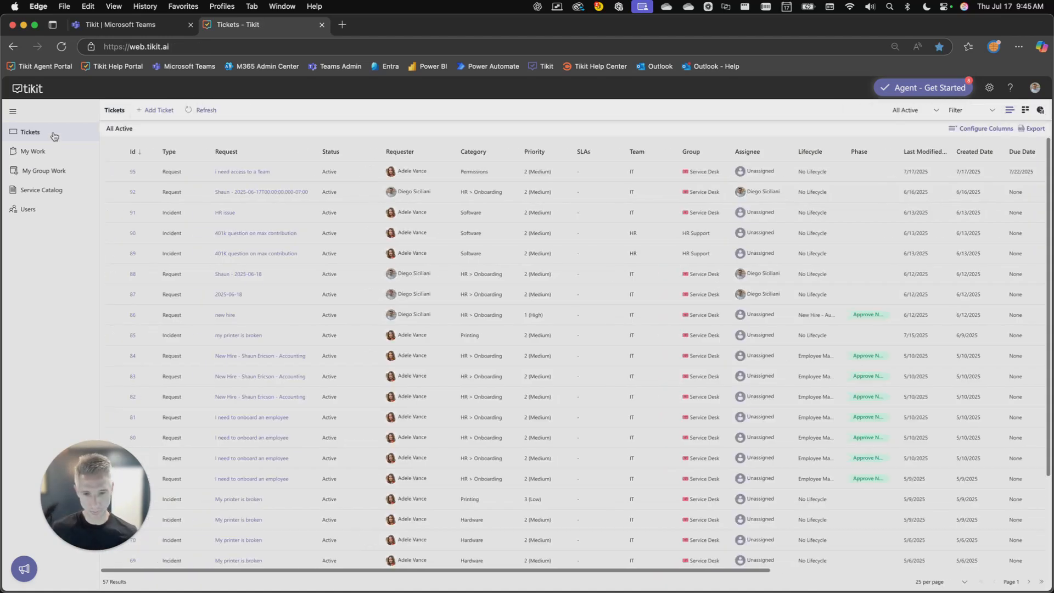
{"action": "key", "text": "ctrl+alt+Right"}
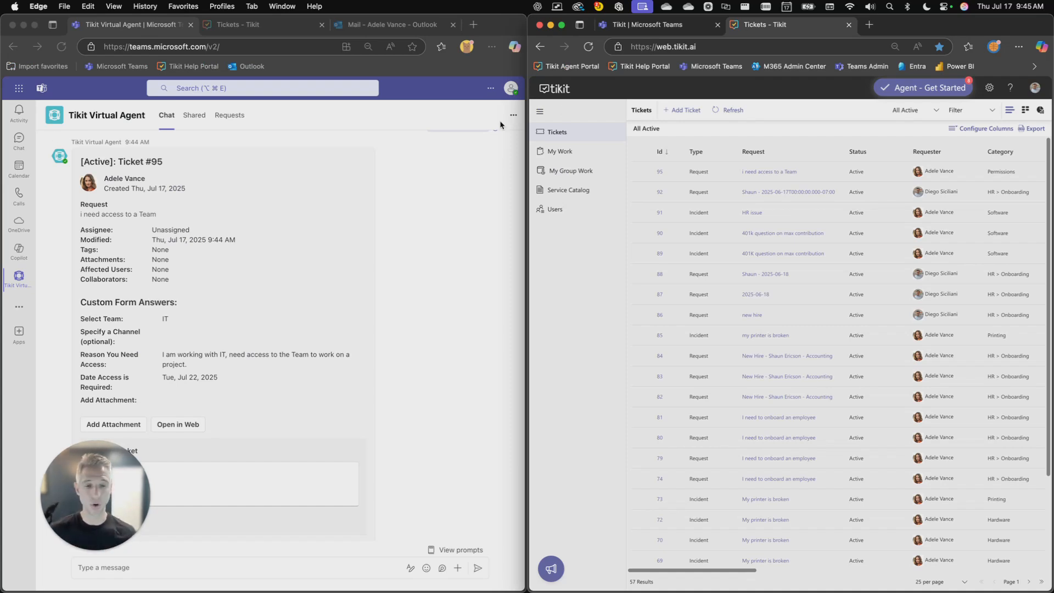
Reopen the "i need access to a Team" ticket in an enlarged window and examine its template and Custom Form Answers
{"action": "left_click", "coordinate": [767, 172]}
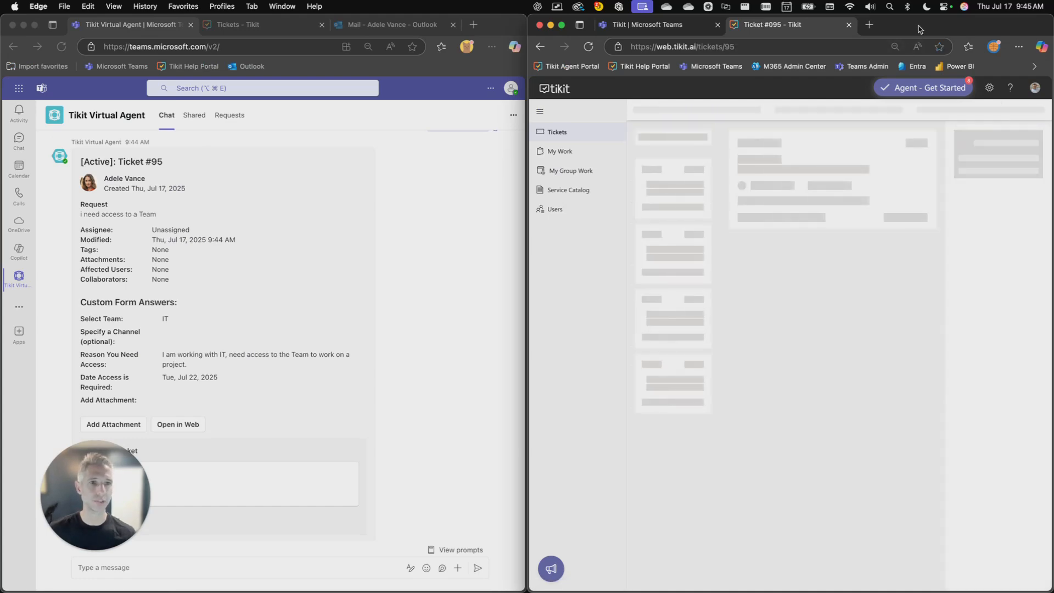
{"action": "double_click", "coordinate": [918, 25]}
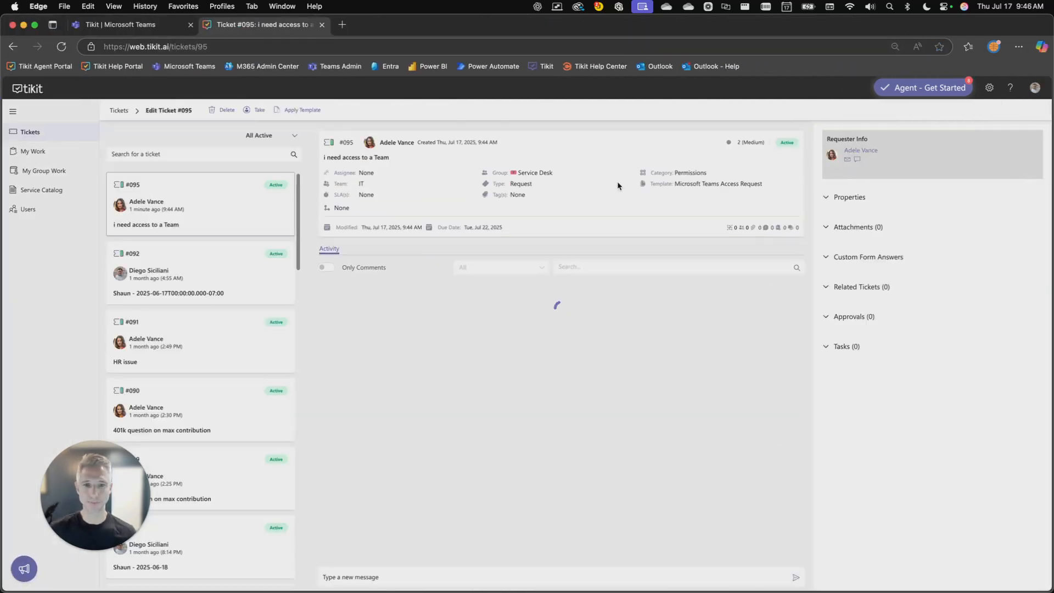
{"action": "left_click_drag", "start_coordinate": [675, 183], "coordinate": [762, 180]}
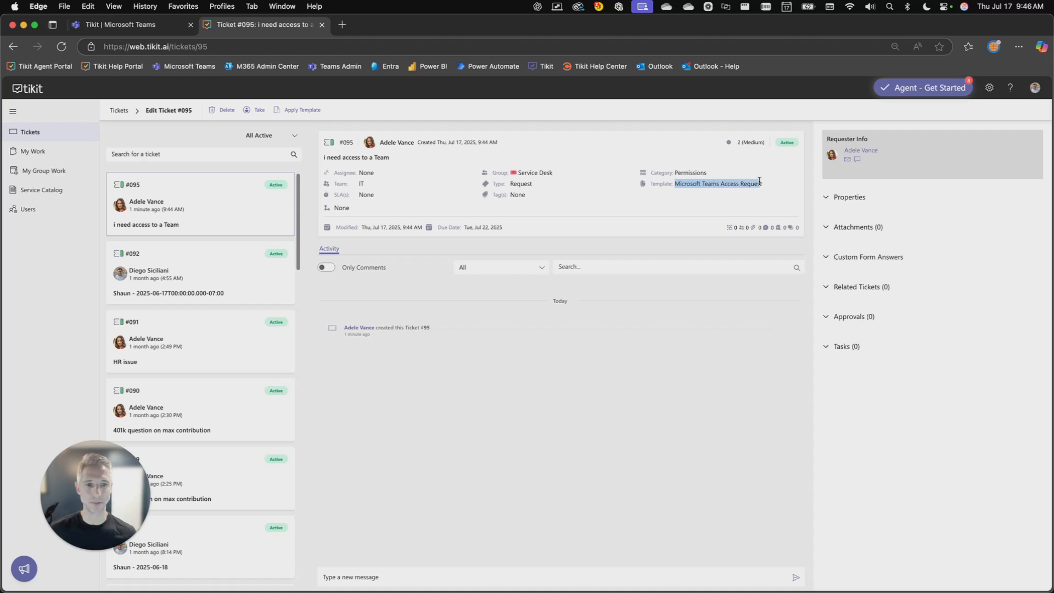
{"action": "left_click", "coordinate": [862, 258]}
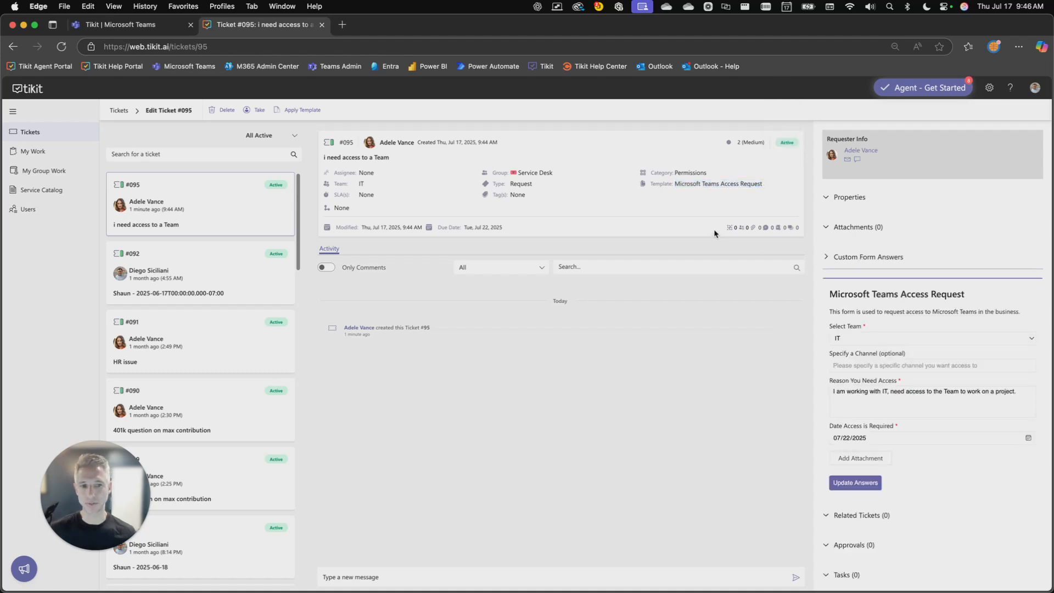